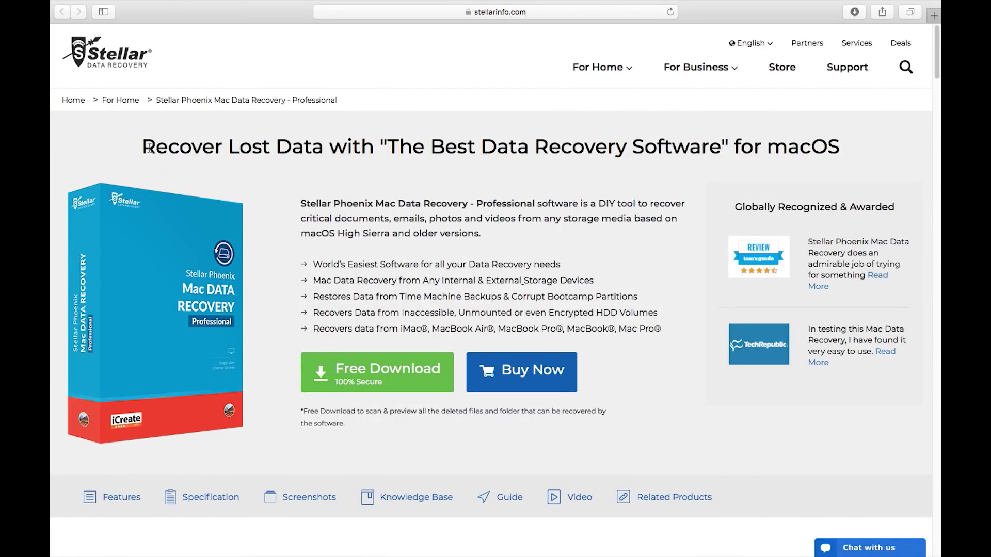
Highlight 'Recover Lost Data', 'macOS', the supported Mac models and the product name, clearing each.
{"action": "left_click_drag", "start_coordinate": [147, 147], "coordinate": [324, 148]}
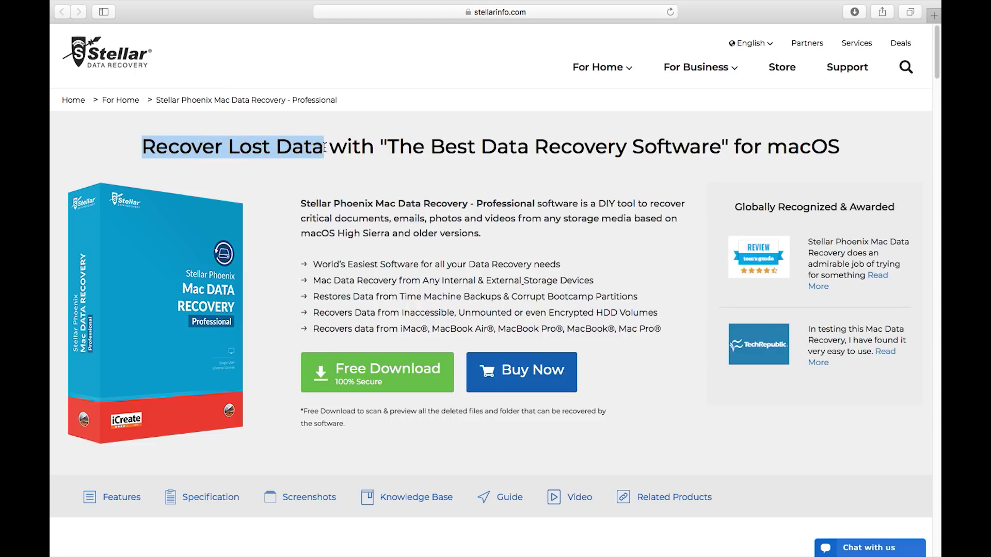
{"action": "left_click_drag", "start_coordinate": [771, 151], "coordinate": [837, 148]}
{"action": "left_click", "coordinate": [831, 149]}
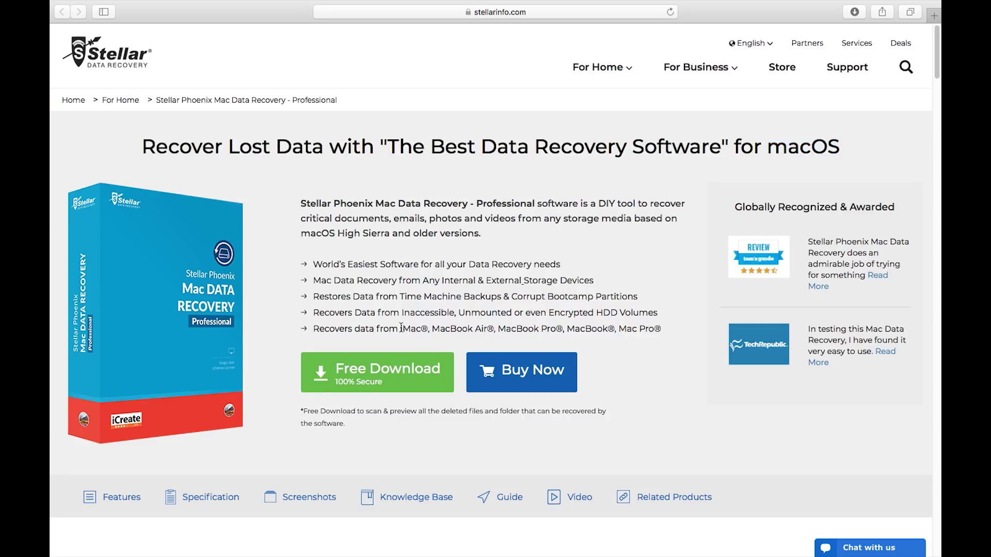
{"action": "left_click_drag", "start_coordinate": [401, 329], "coordinate": [661, 326]}
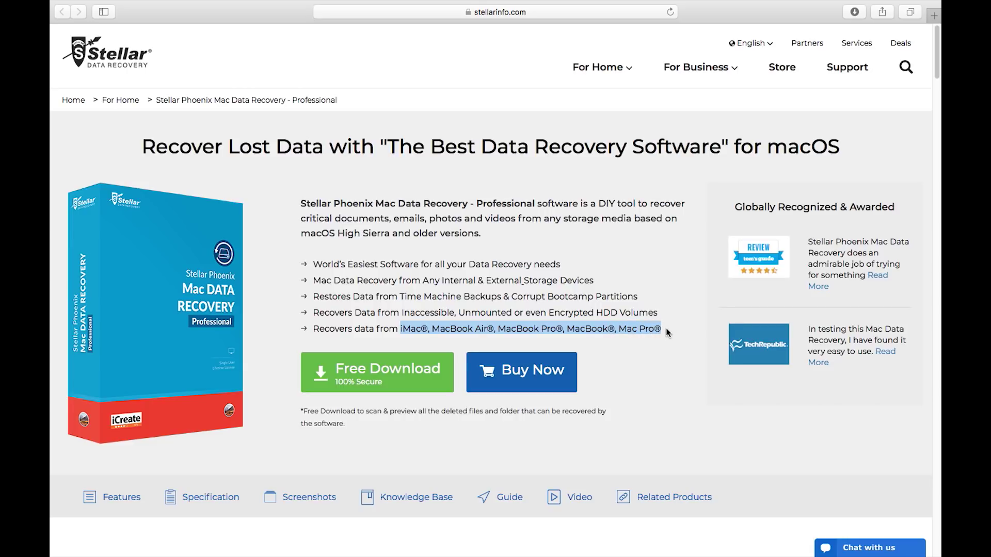
{"action": "left_click", "coordinate": [666, 332]}
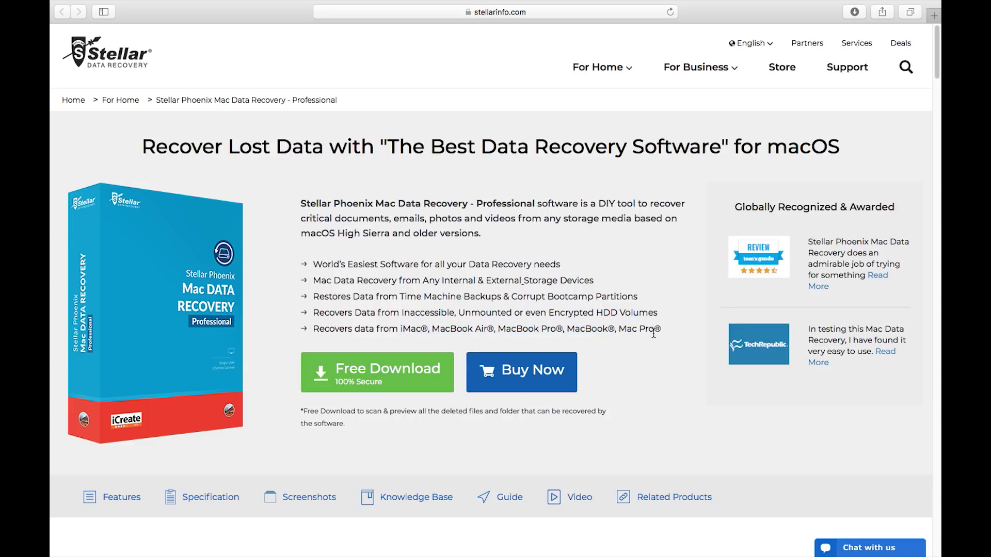
{"action": "left_click_drag", "start_coordinate": [301, 203], "coordinate": [535, 206]}
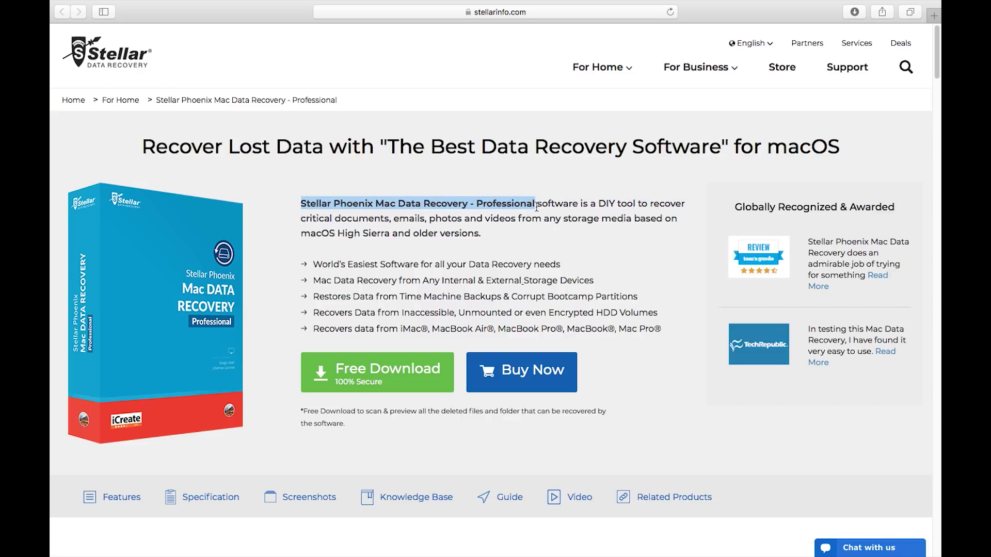
{"action": "left_click", "coordinate": [536, 209]}
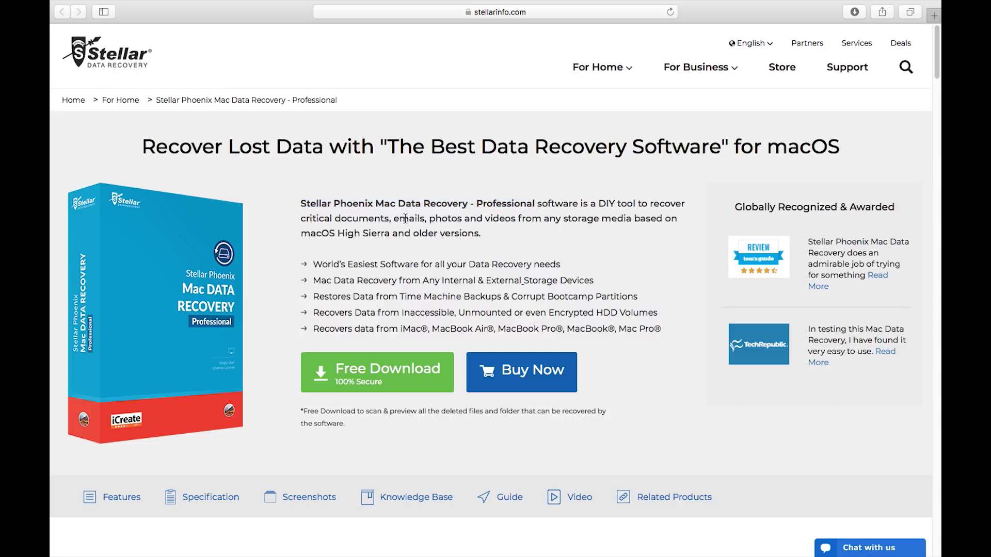
Highlight the macOS High Sierra mention and the encrypted-volume and Time Machine/Bootcamp bullets, clearing each.
{"action": "left_click_drag", "start_coordinate": [301, 234], "coordinate": [390, 233]}
{"action": "left_click", "coordinate": [389, 238]}
{"action": "left_click_drag", "start_coordinate": [403, 313], "coordinate": [655, 319]}
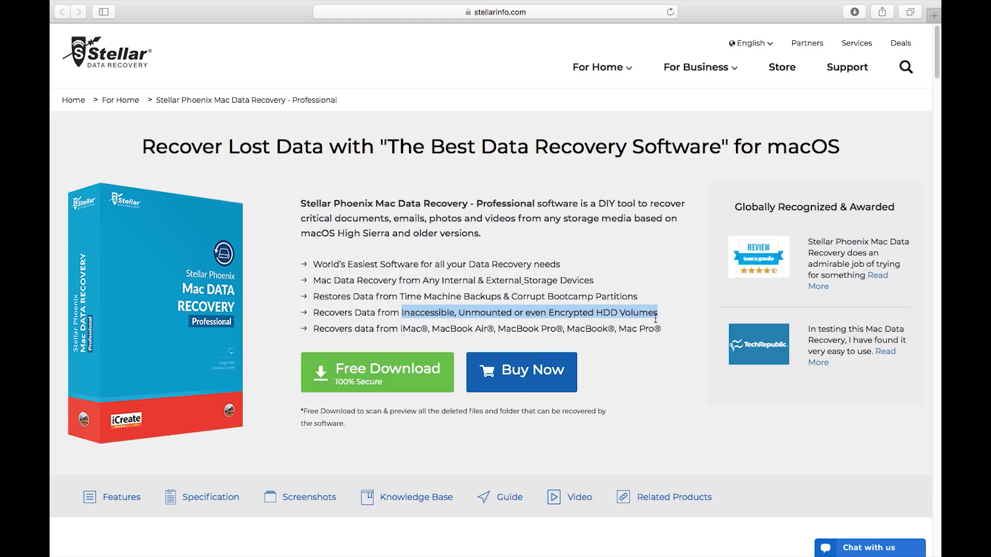
{"action": "left_click", "coordinate": [403, 296]}
{"action": "left_click_drag", "start_coordinate": [401, 296], "coordinate": [639, 298]}
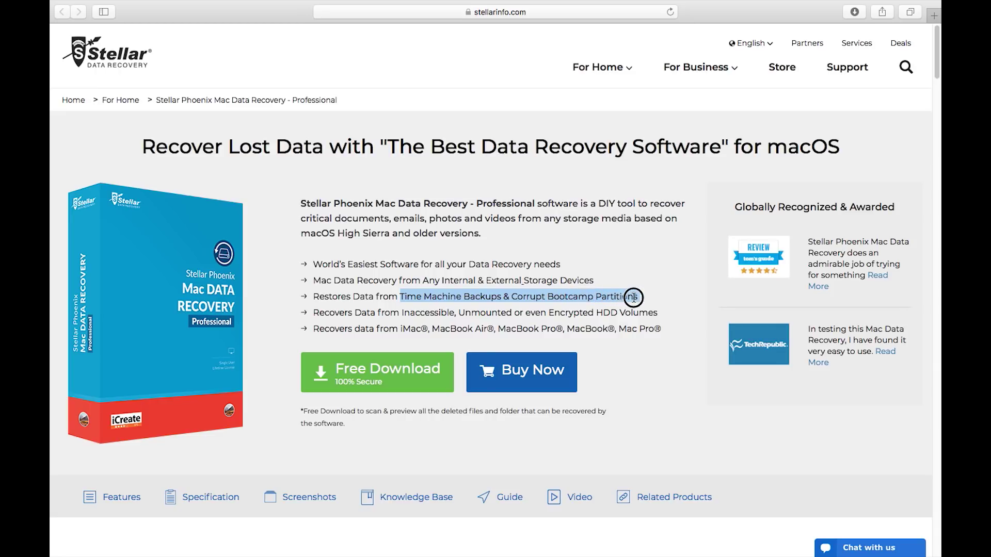
{"action": "left_click", "coordinate": [633, 297]}
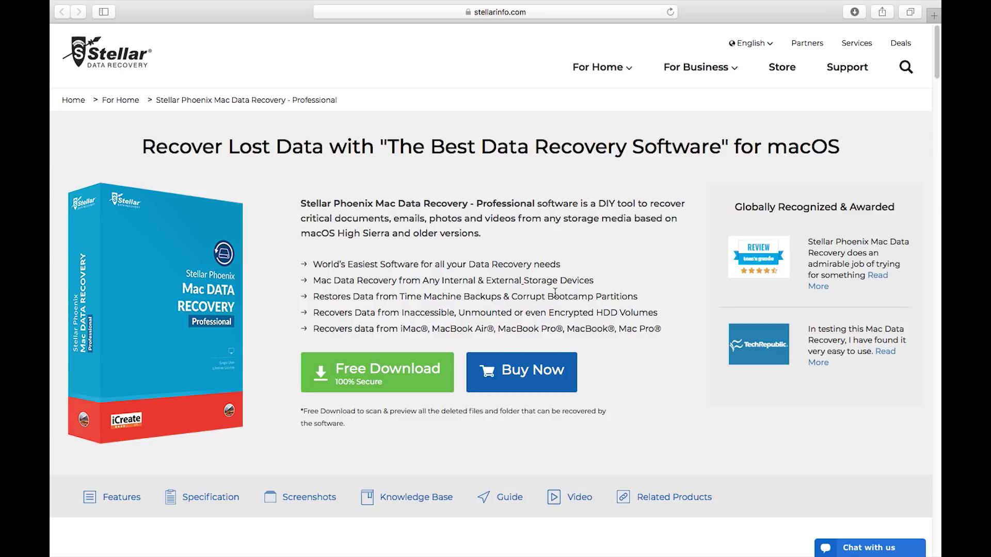
Scroll down to Key Features and briefly highlight the HFS-through-NTFS file system list.
{"action": "scroll", "coordinate": [555, 293], "scroll_direction": "down", "scroll_amount": 10}
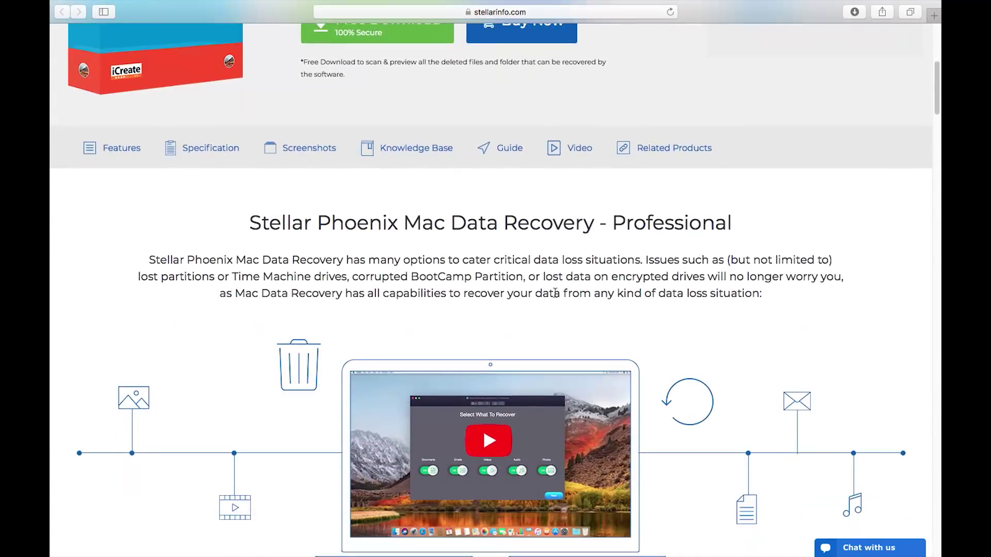
{"action": "scroll", "coordinate": [555, 292], "scroll_direction": "down", "scroll_amount": 5}
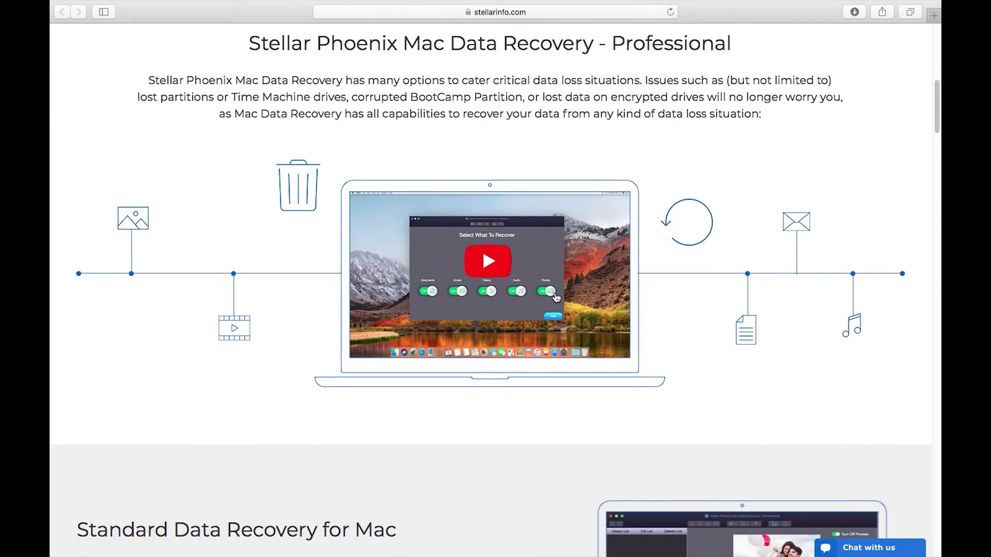
{"action": "scroll", "coordinate": [556, 298], "scroll_direction": "down", "scroll_amount": 7}
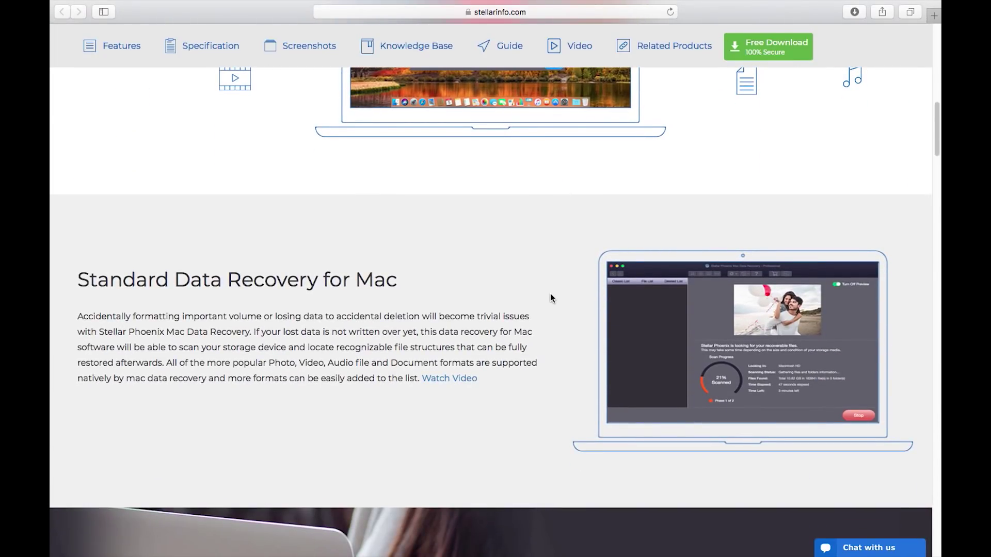
{"action": "scroll", "coordinate": [550, 297], "scroll_direction": "down", "scroll_amount": 10}
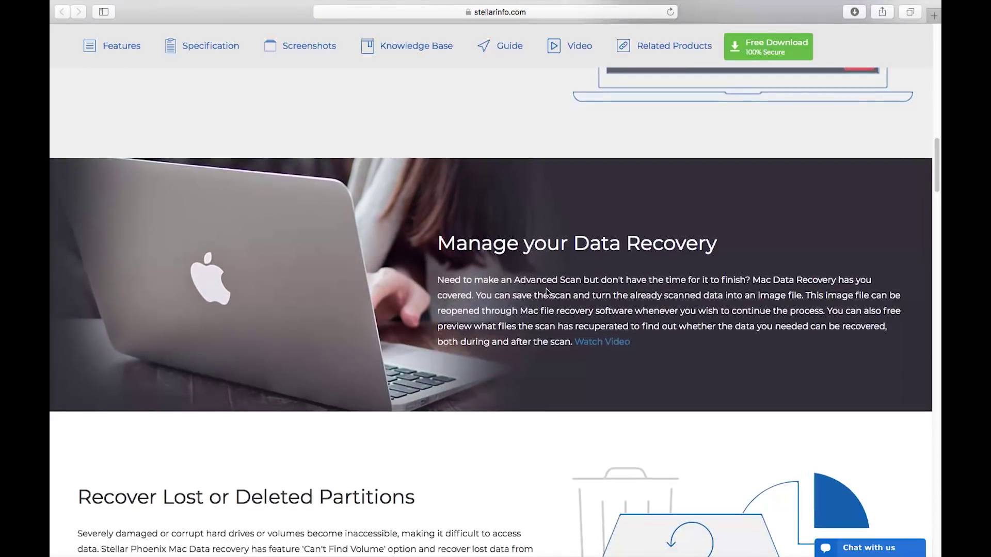
{"action": "scroll", "coordinate": [553, 293], "scroll_direction": "down", "scroll_amount": 7}
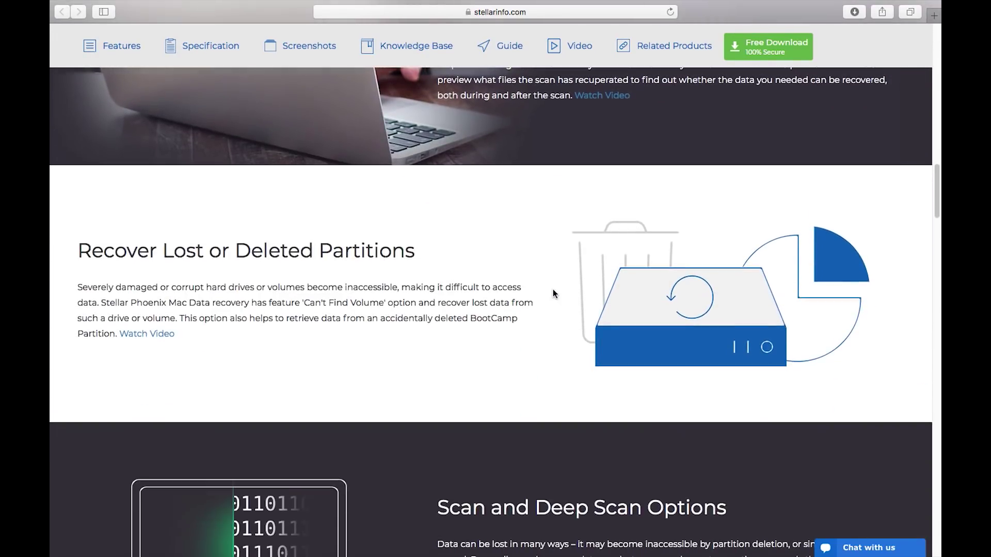
{"action": "scroll", "coordinate": [553, 292], "scroll_direction": "down", "scroll_amount": 9}
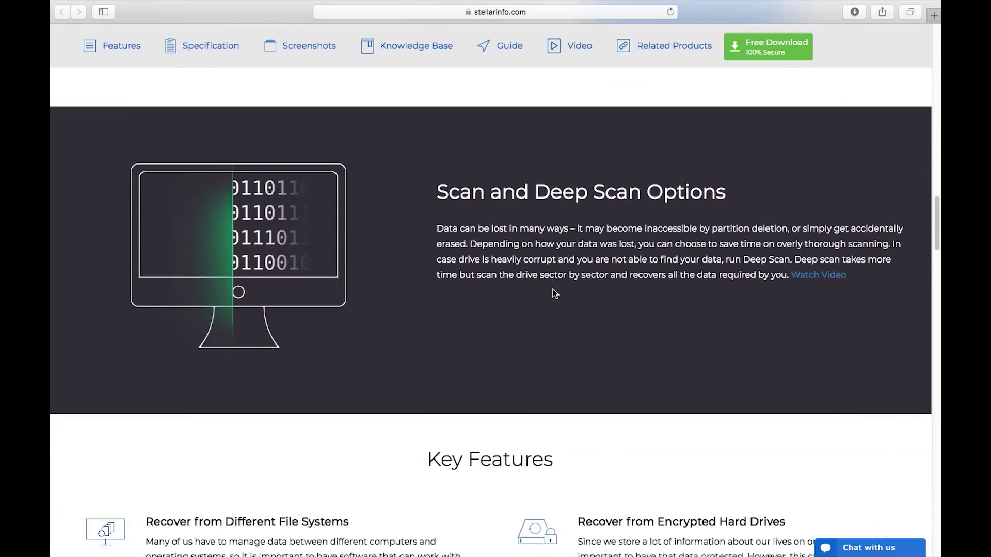
{"action": "scroll", "coordinate": [552, 293], "scroll_direction": "down", "scroll_amount": 9}
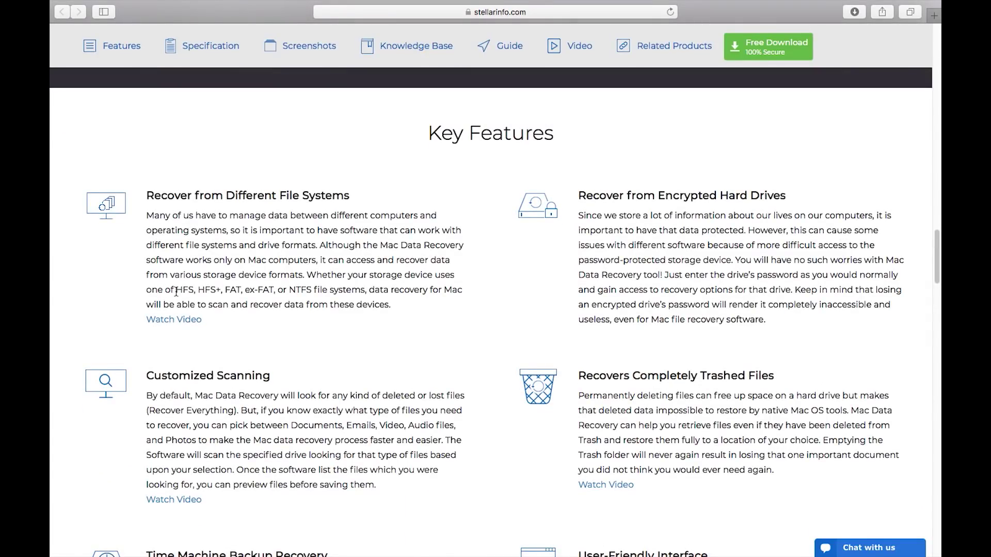
{"action": "left_click_drag", "start_coordinate": [175, 292], "coordinate": [312, 293]}
{"action": "left_click", "coordinate": [315, 292]}
Highlight the Time Machine Backup Recovery heading and its sentence about corrupted backup drives.
{"action": "scroll", "coordinate": [553, 395], "scroll_direction": "down", "scroll_amount": 3}
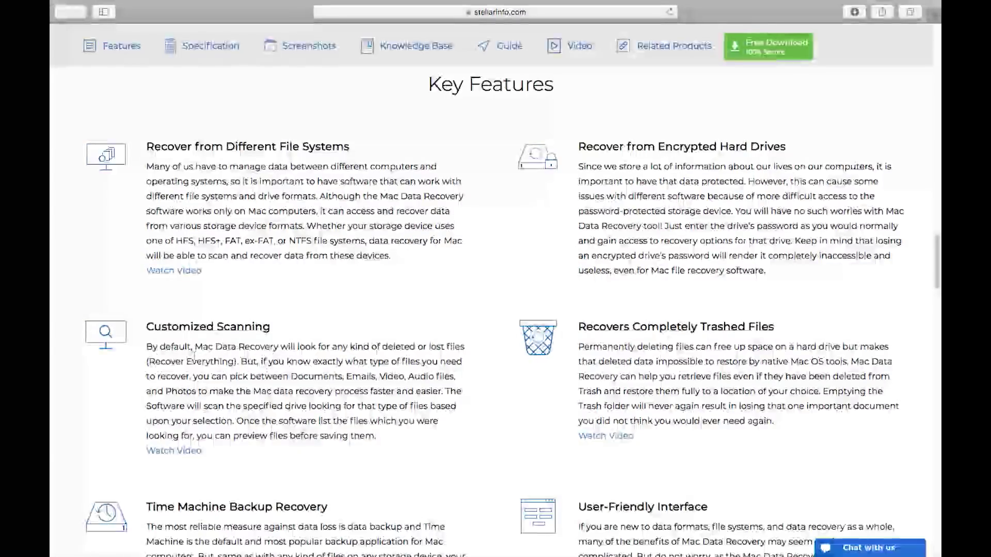
{"action": "scroll", "coordinate": [299, 350], "scroll_direction": "down", "scroll_amount": 5}
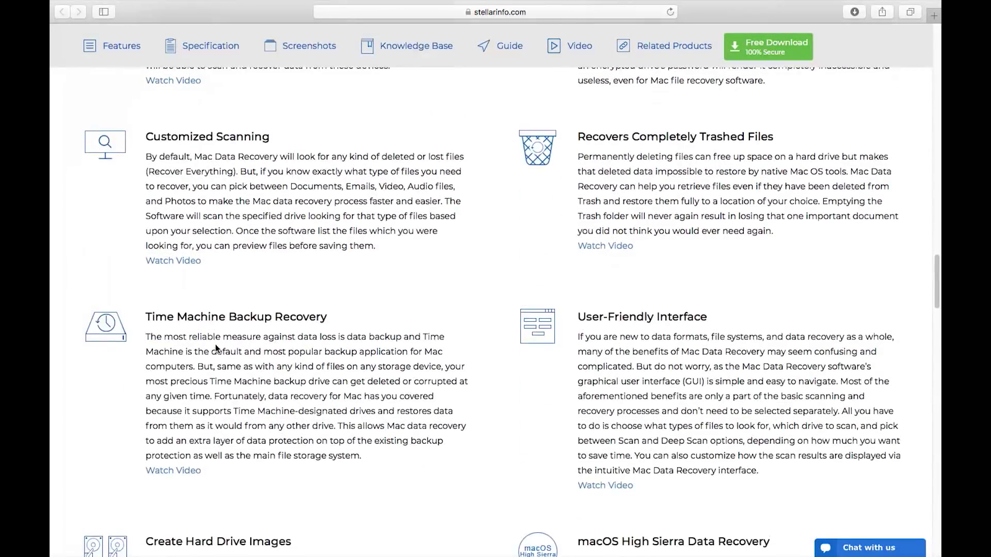
{"action": "left_click_drag", "start_coordinate": [148, 310], "coordinate": [337, 317]}
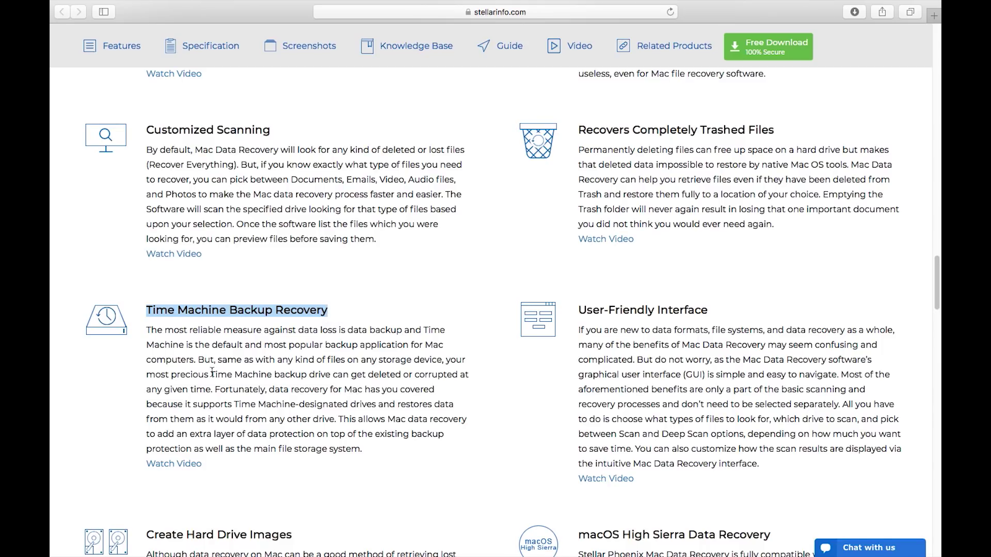
{"action": "left_click_drag", "start_coordinate": [213, 372], "coordinate": [457, 375]}
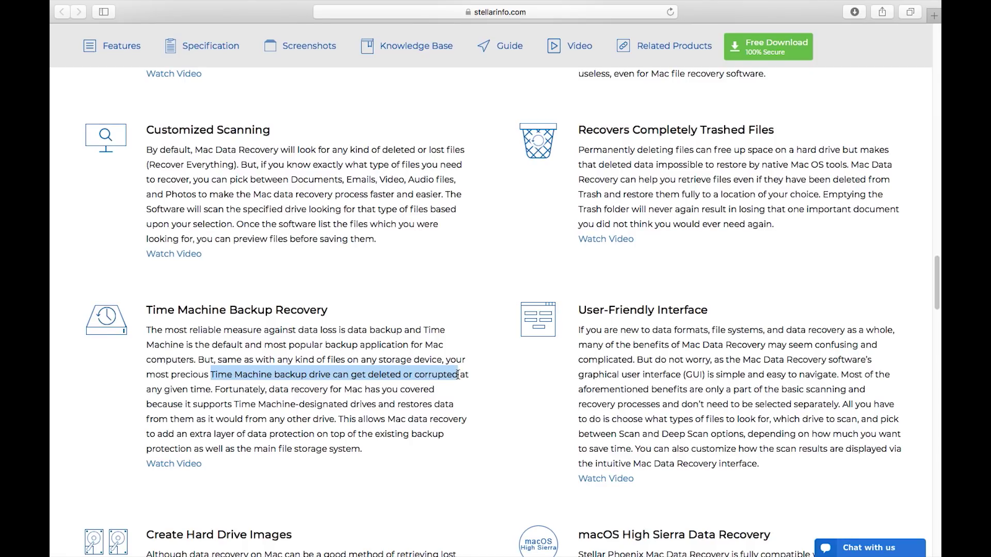
{"action": "left_click", "coordinate": [457, 374]}
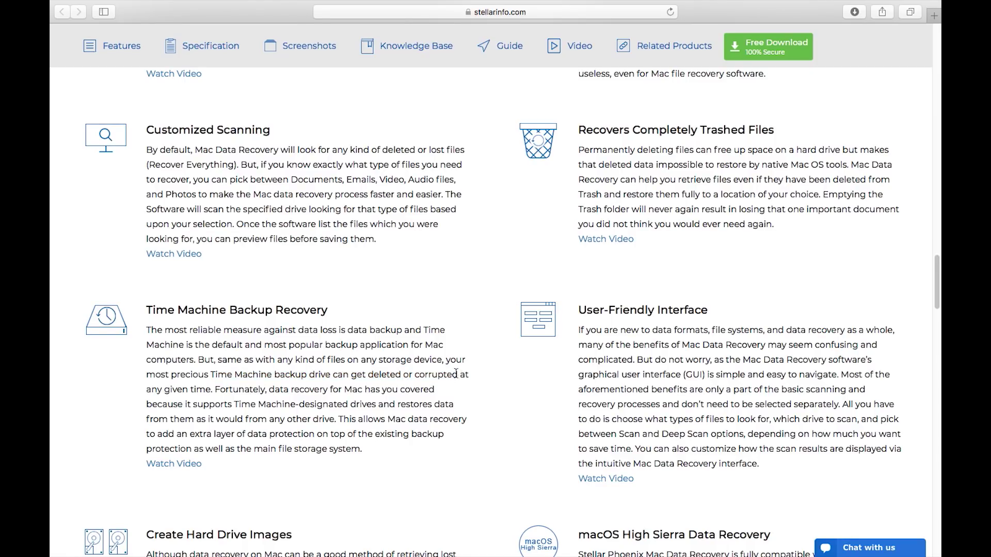
Highlight the Create Hard Drive Images heading and its .DMG image phrases, then scroll back up.
{"action": "scroll", "coordinate": [454, 376], "scroll_direction": "down", "scroll_amount": 5}
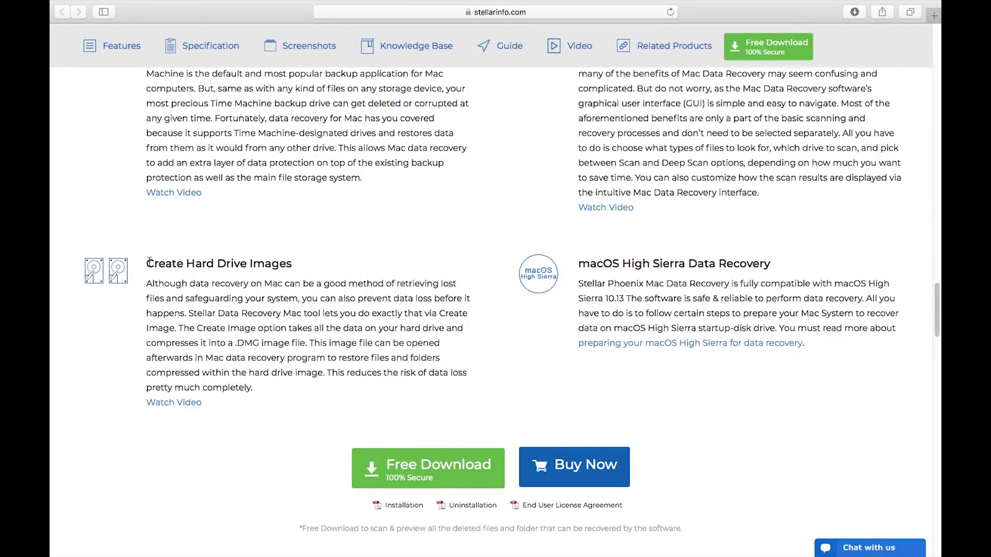
{"action": "left_click_drag", "start_coordinate": [149, 261], "coordinate": [293, 263]}
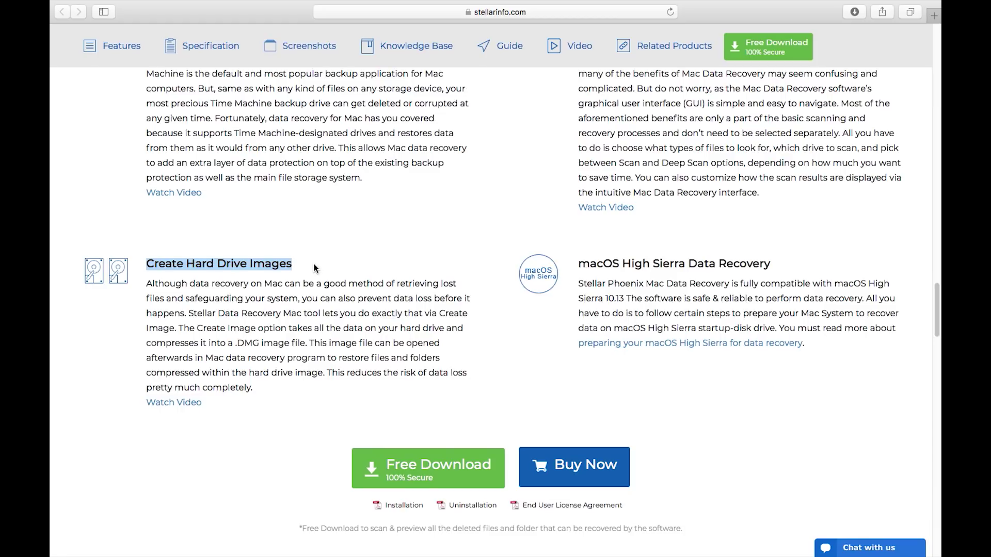
{"action": "left_click_drag", "start_coordinate": [236, 342], "coordinate": [440, 343]}
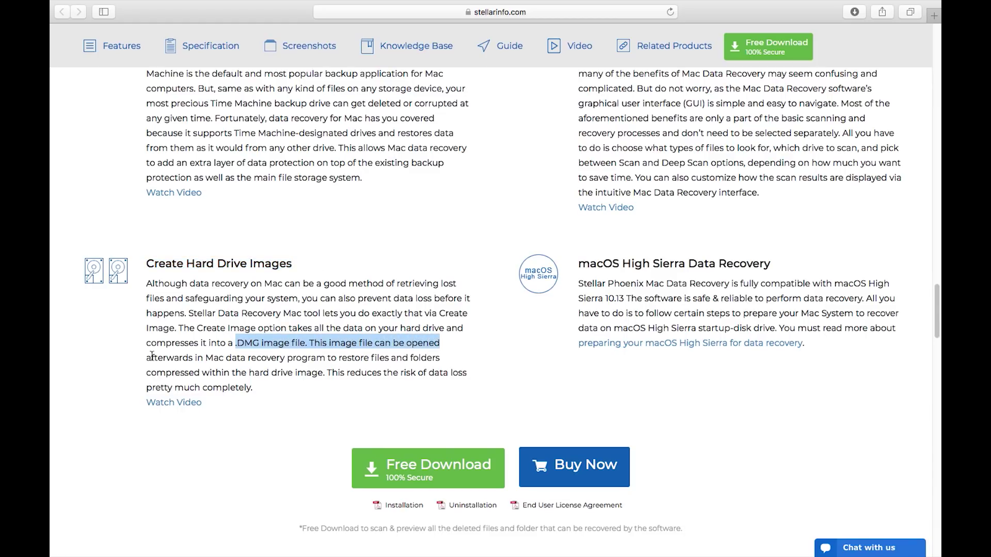
{"action": "left_click_drag", "start_coordinate": [147, 357], "coordinate": [324, 360]}
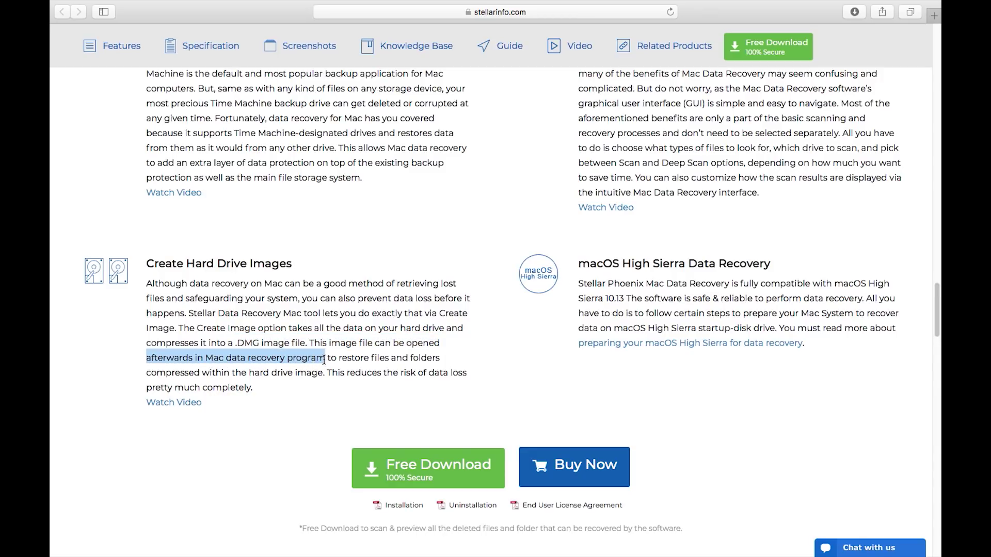
{"action": "left_click", "coordinate": [361, 356]}
{"action": "scroll", "coordinate": [358, 355], "scroll_direction": "down", "scroll_amount": 5}
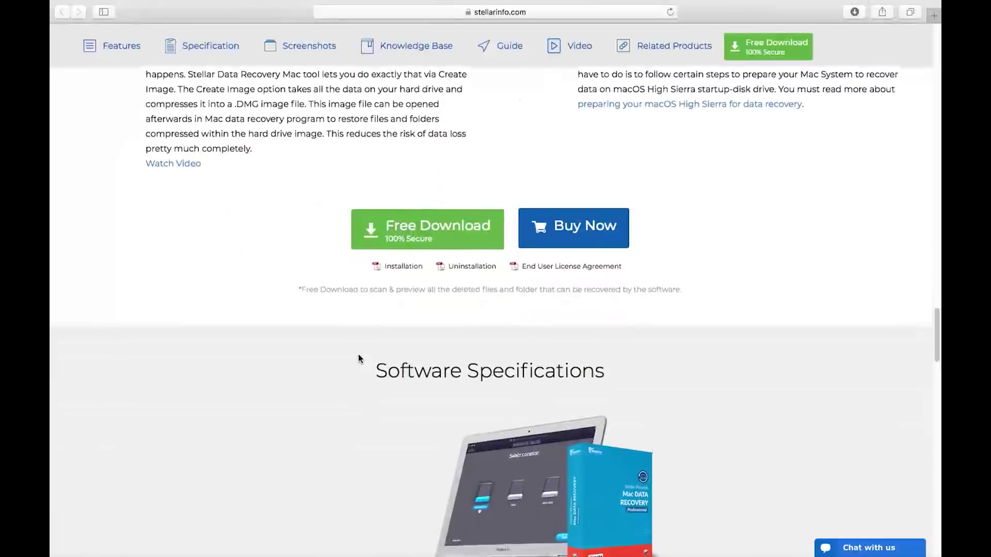
{"action": "scroll", "coordinate": [358, 356], "scroll_direction": "down", "scroll_amount": 8}
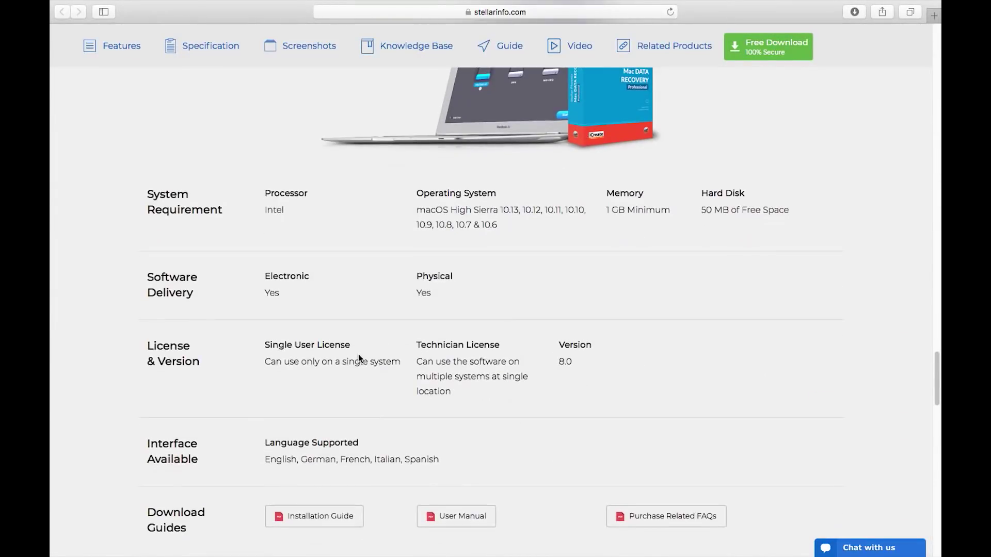
{"action": "scroll", "coordinate": [358, 354], "scroll_direction": "up", "scroll_amount": 15}
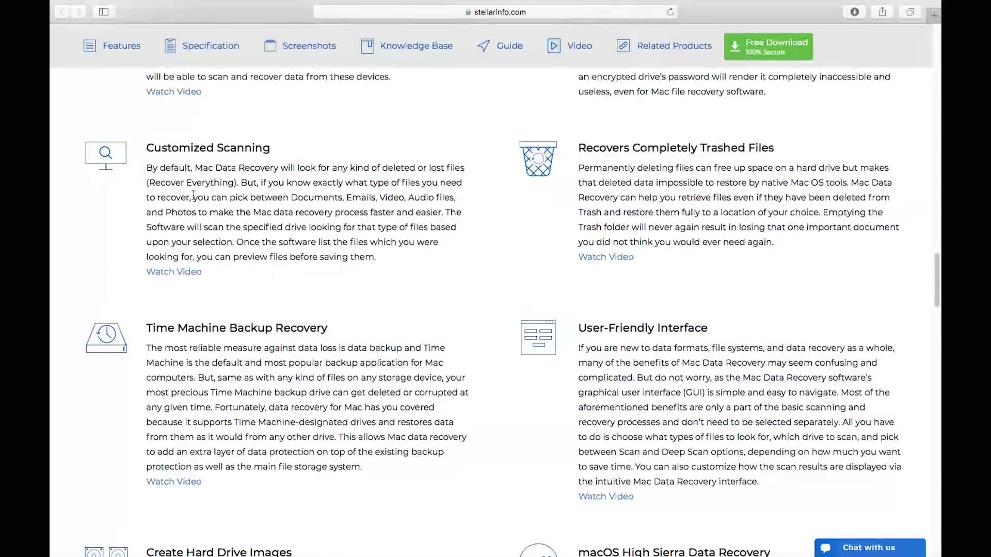
Take Safari out of full screen, minimize it, and launch StellarPhoenixMacDataRecovery from the desktop.
{"action": "left_click", "coordinate": [86, 25]}
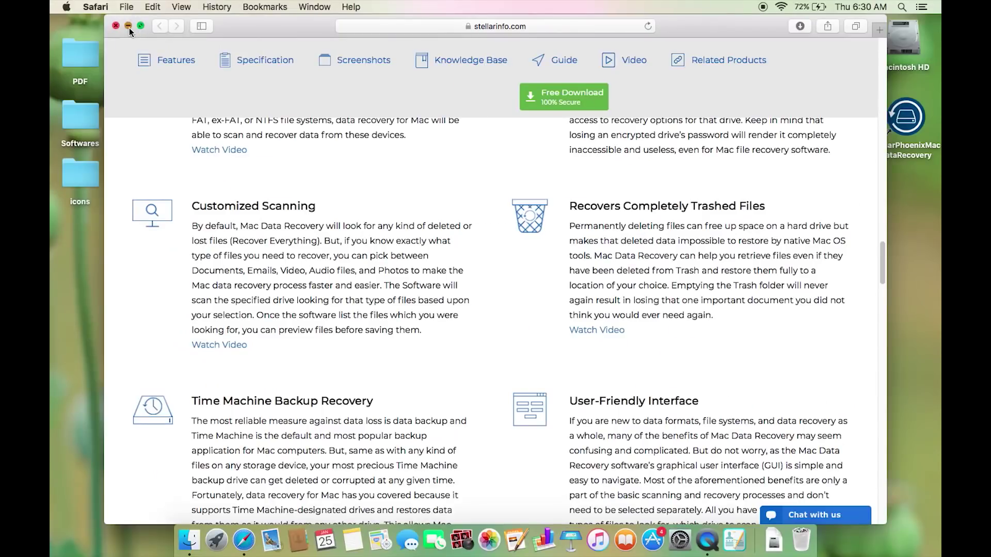
{"action": "left_click", "coordinate": [128, 26]}
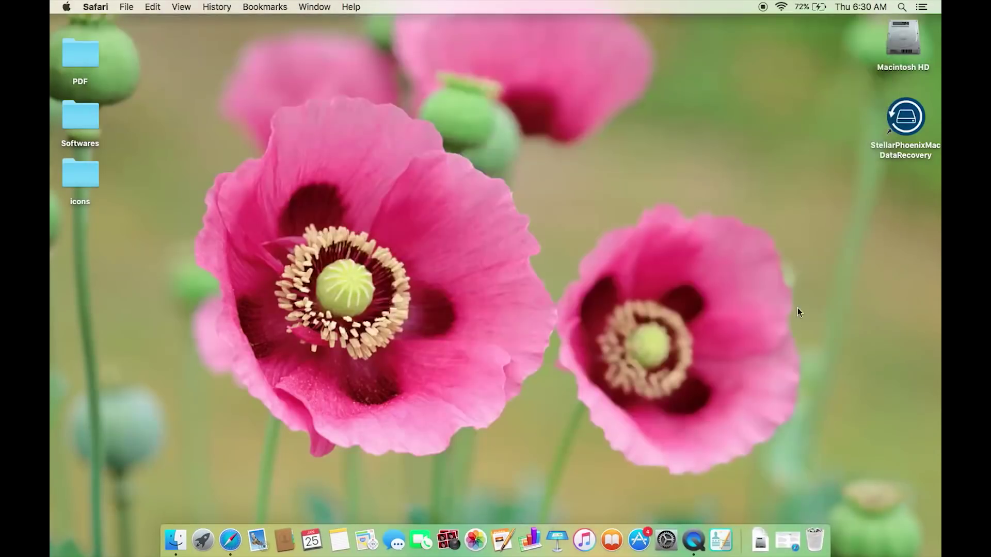
{"action": "double_click", "coordinate": [904, 126]}
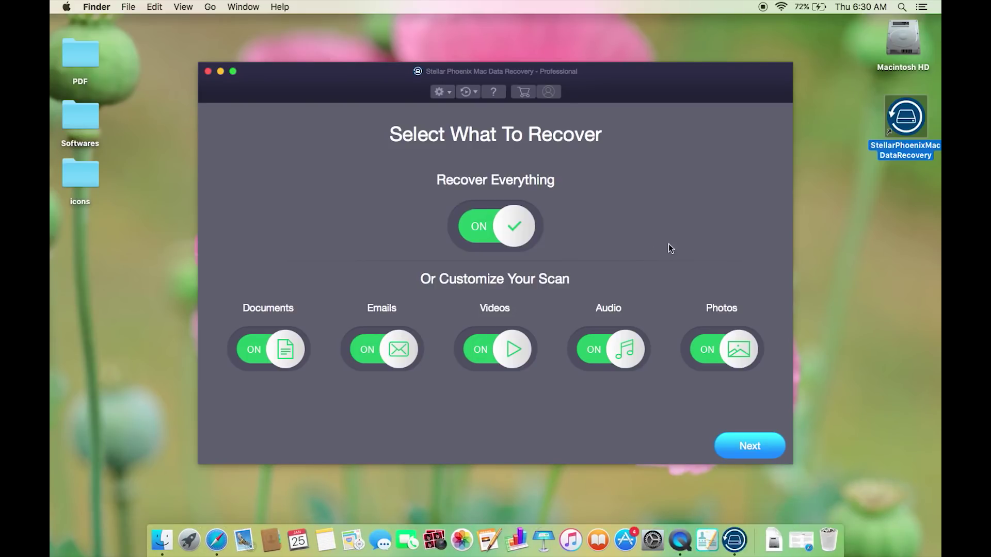
Maximize the app, try Documents and Videos, restore Recover Everything, and continue to location selection.
{"action": "left_click", "coordinate": [235, 78]}
{"action": "left_click", "coordinate": [234, 73]}
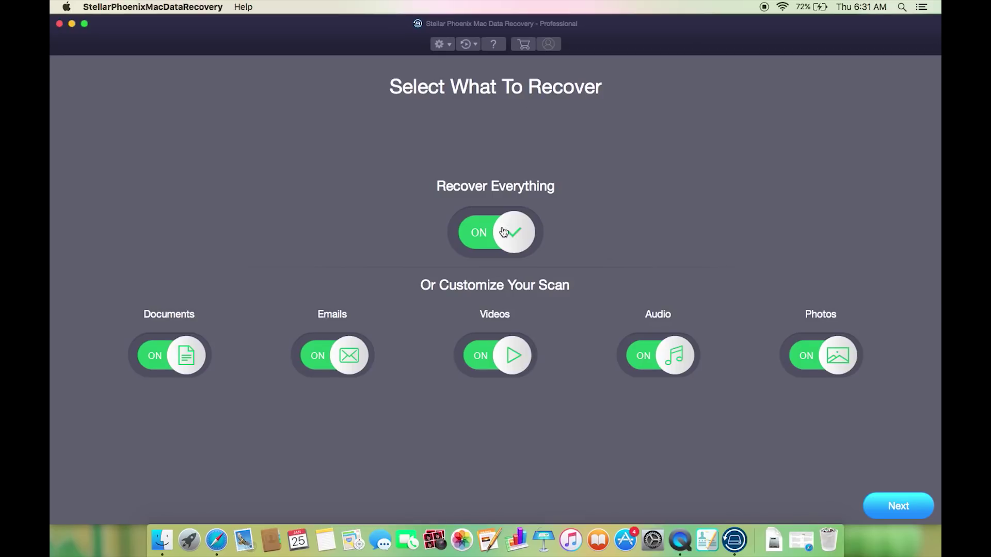
{"action": "left_click", "coordinate": [482, 235]}
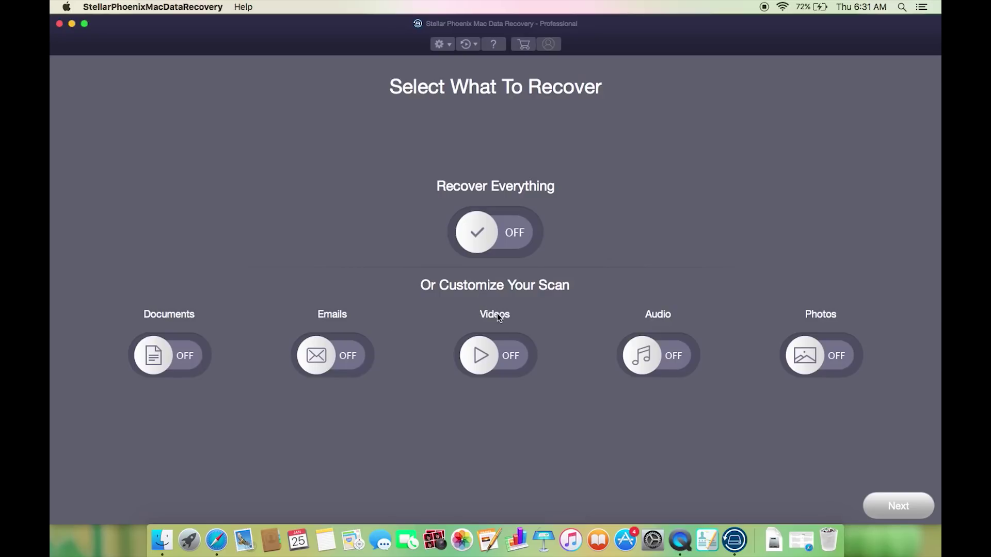
{"action": "left_click", "coordinate": [190, 356]}
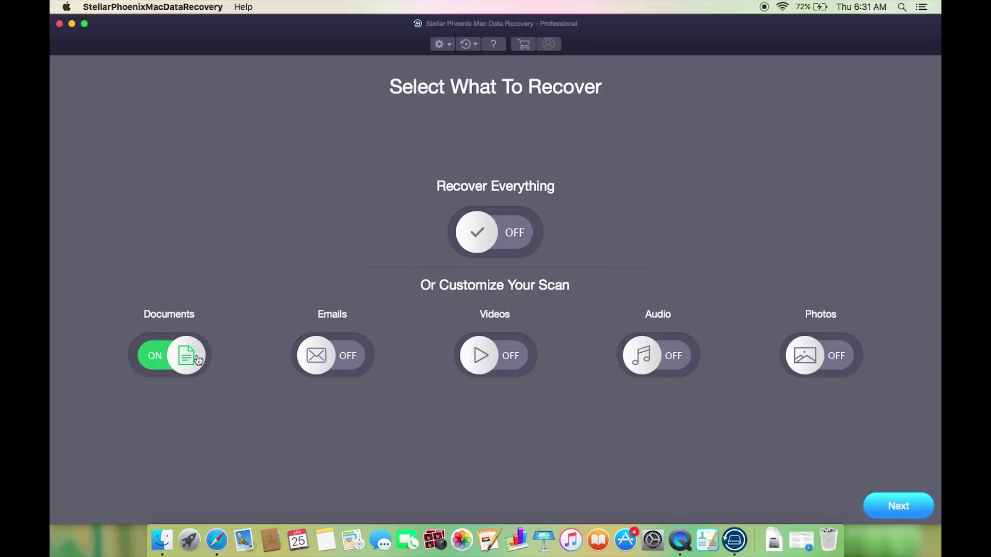
{"action": "left_click", "coordinate": [507, 356]}
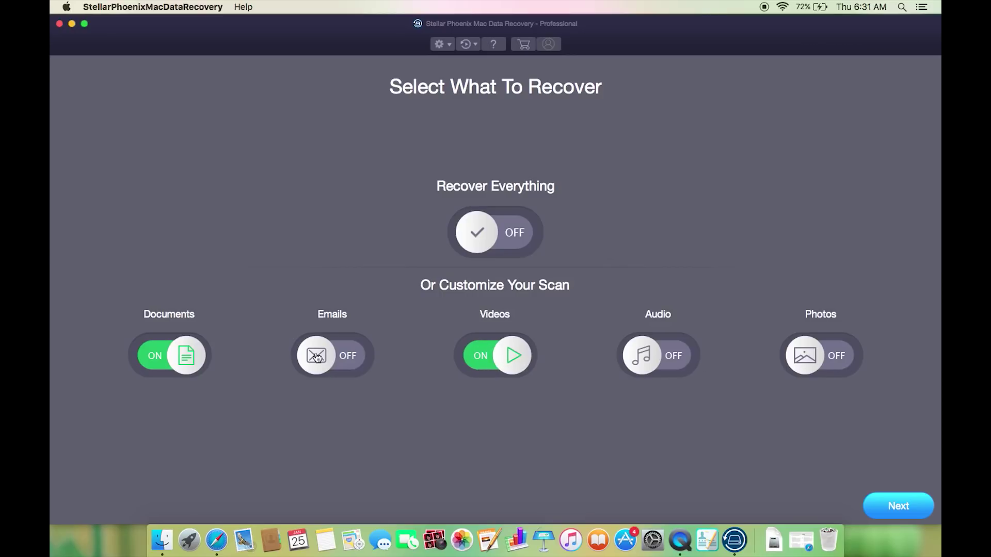
{"action": "left_click", "coordinate": [508, 232]}
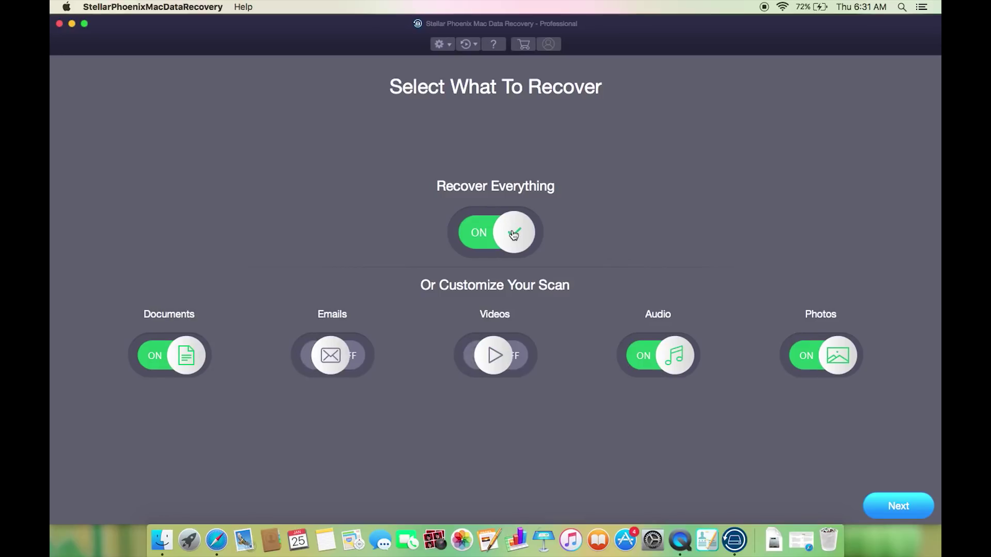
{"action": "left_click", "coordinate": [896, 507]}
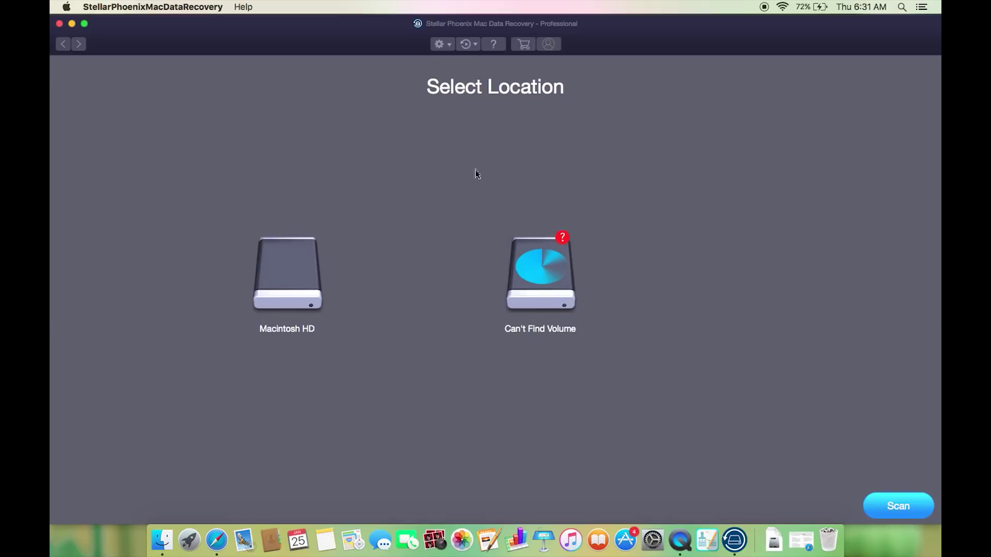
Choose Can't Find Volume, select Macintosh HD in the disk table, and start the scan.
{"action": "left_click", "coordinate": [303, 274]}
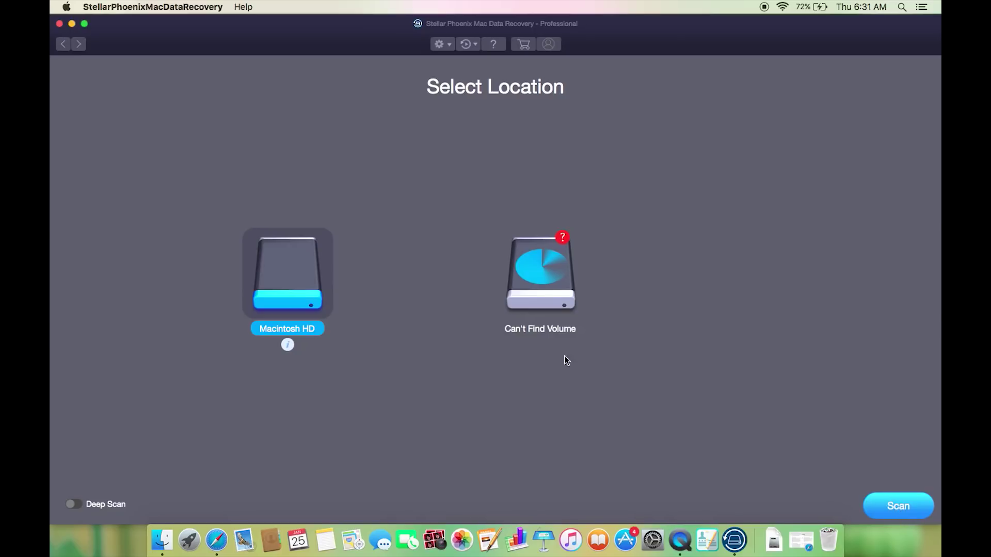
{"action": "left_click", "coordinate": [544, 287]}
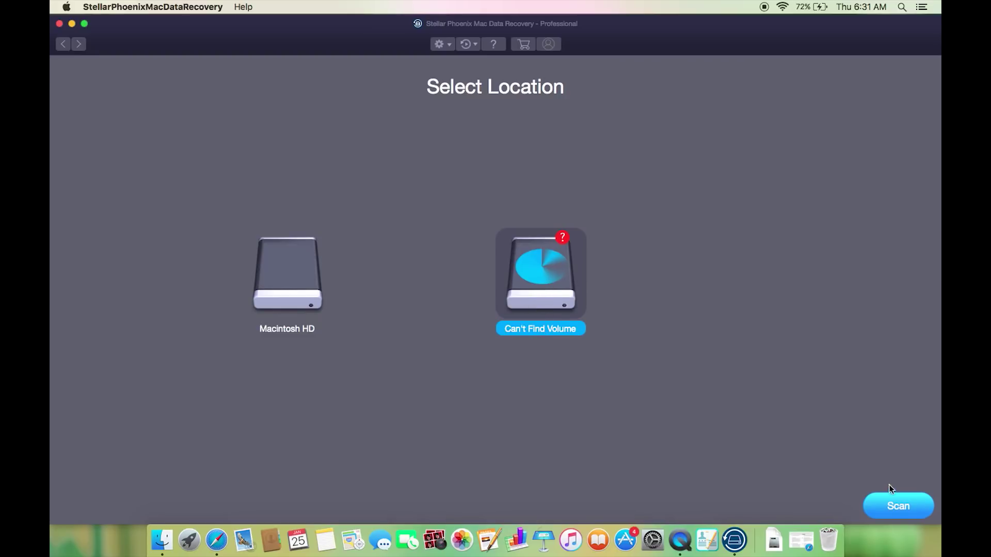
{"action": "left_click", "coordinate": [889, 508]}
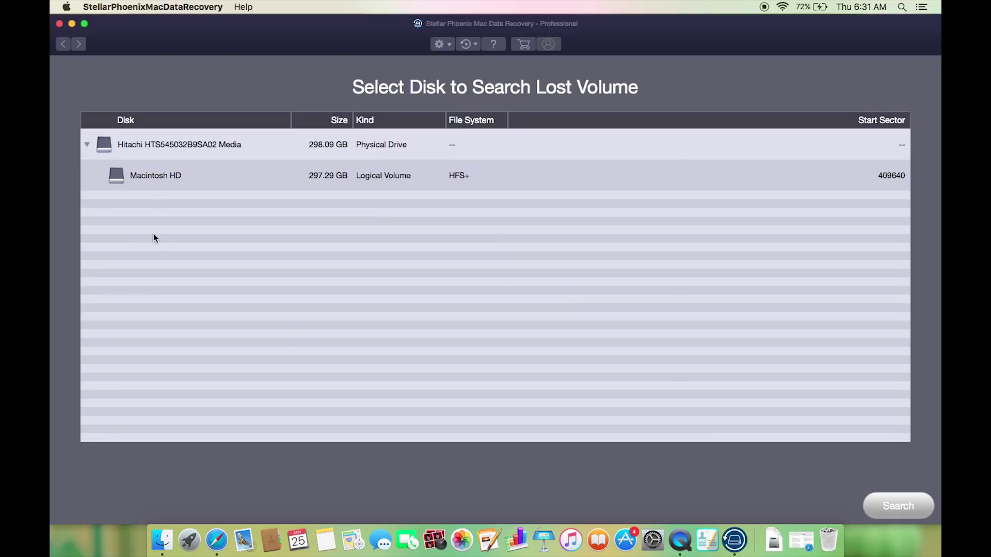
{"action": "left_click", "coordinate": [150, 179]}
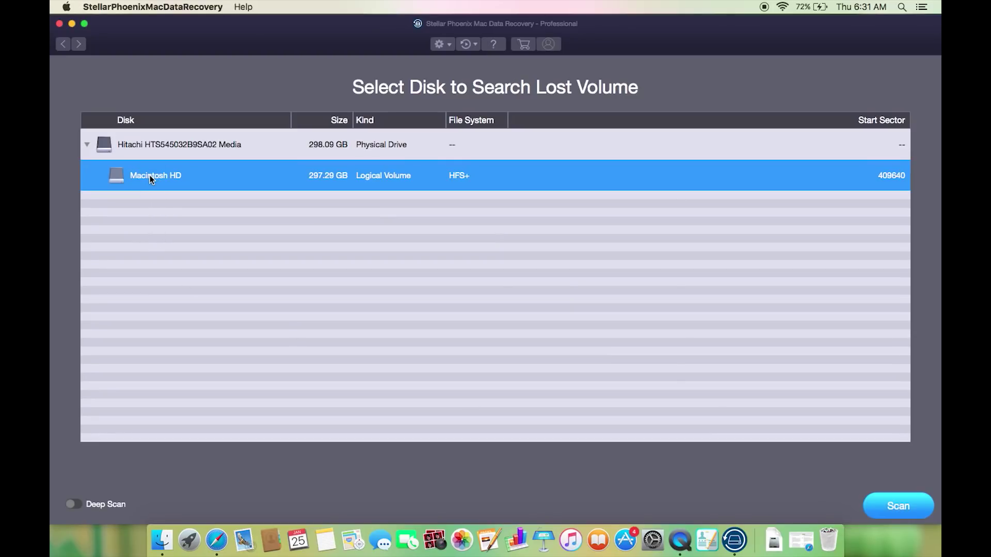
{"action": "left_click", "coordinate": [895, 506]}
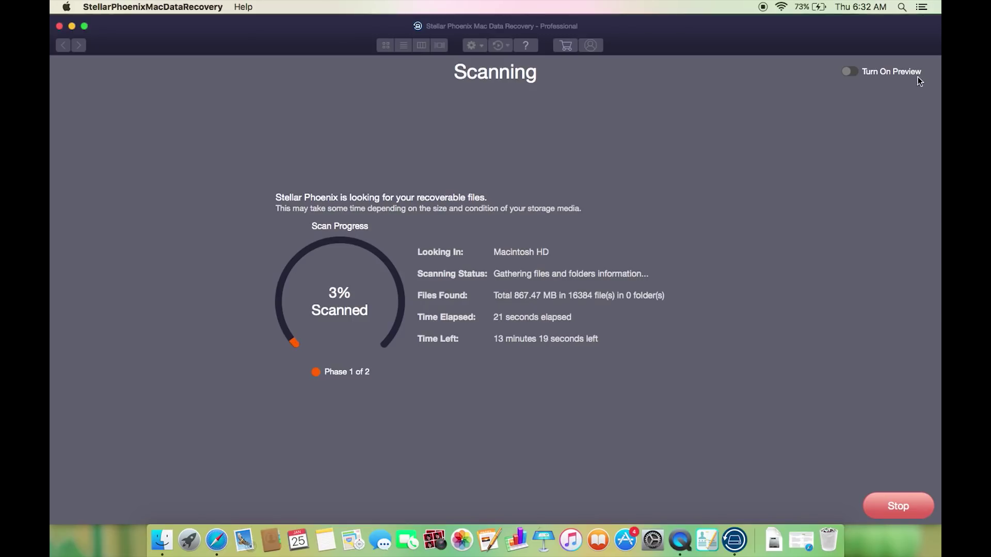
Toggle Turn On Preview on and off during the scan, then dismiss the completion message.
{"action": "left_click", "coordinate": [851, 72]}
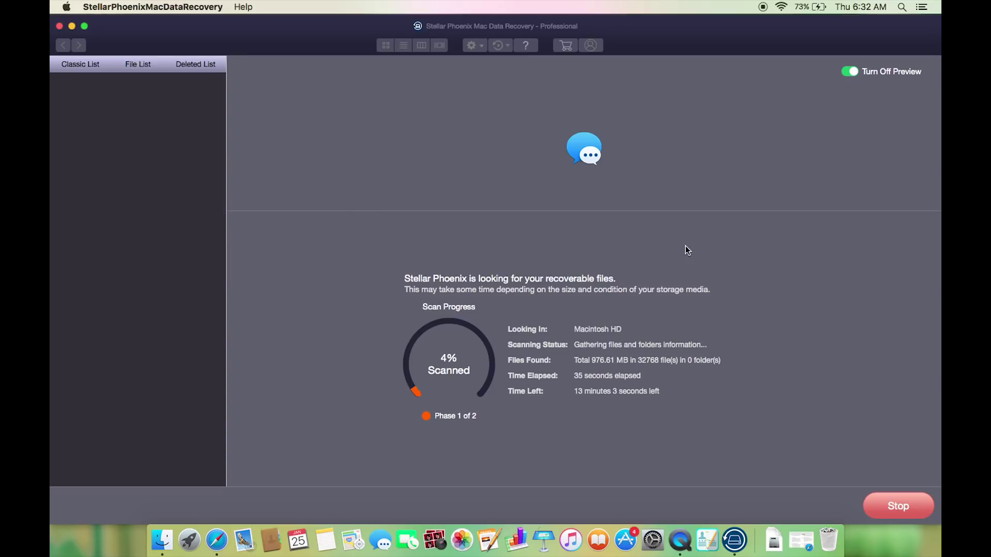
{"action": "left_click", "coordinate": [848, 75]}
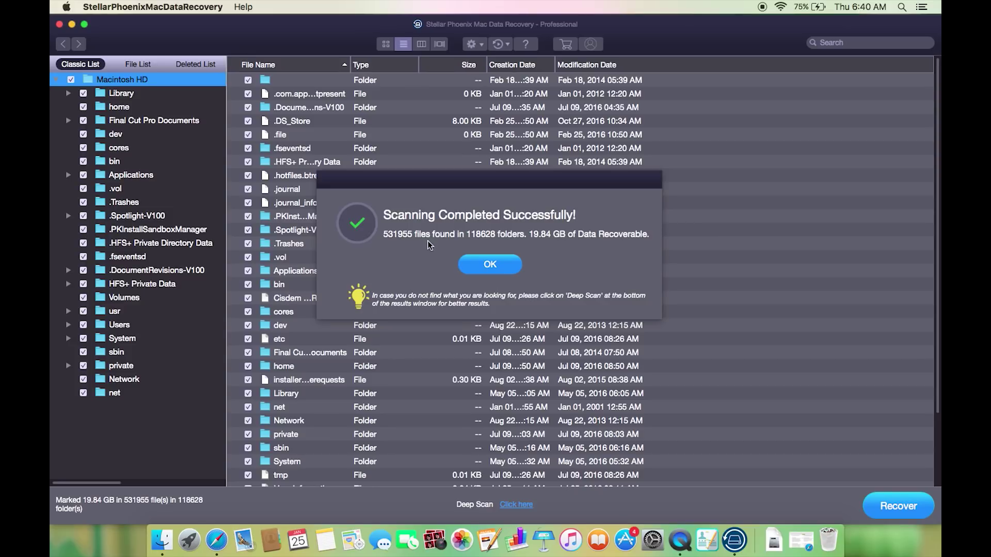
{"action": "left_click", "coordinate": [486, 265]}
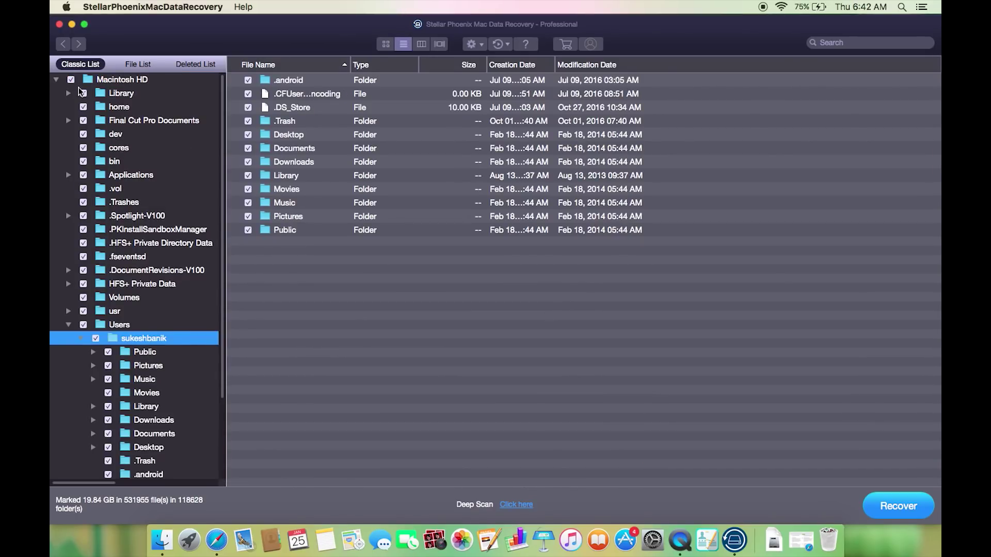
Unmark all found files, then mark only the 106.07 MB .dmg file in Downloads.
{"action": "left_click", "coordinate": [71, 80]}
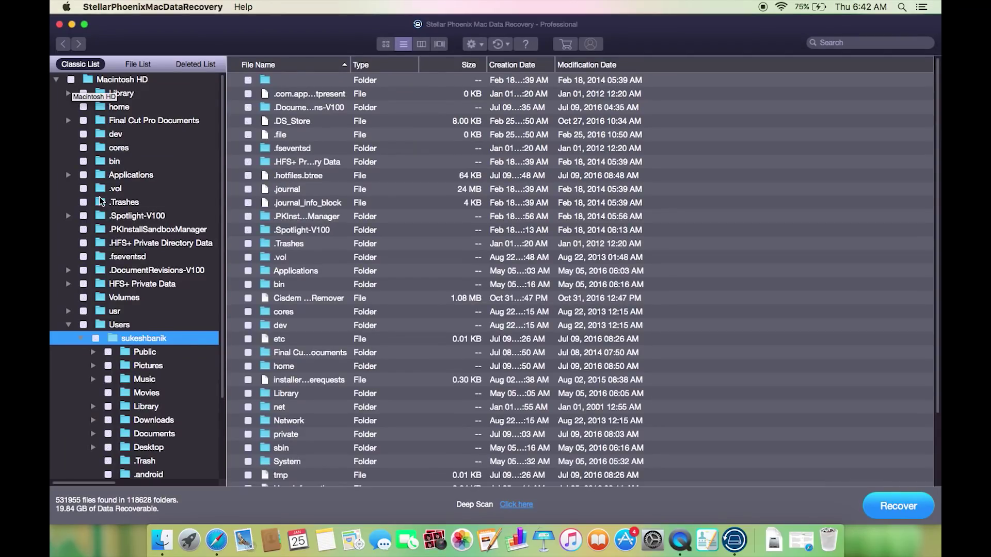
{"action": "left_click", "coordinate": [154, 421]}
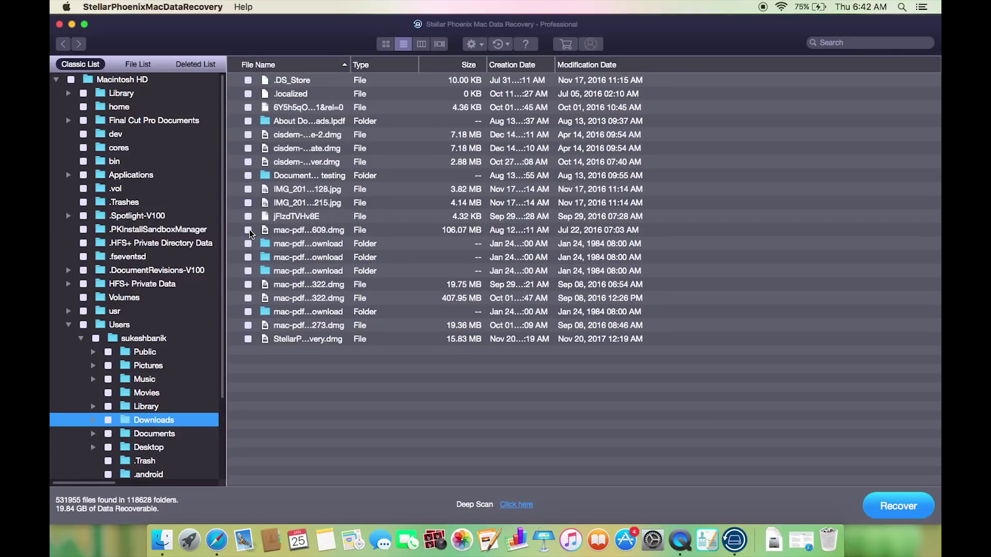
{"action": "left_click", "coordinate": [248, 230]}
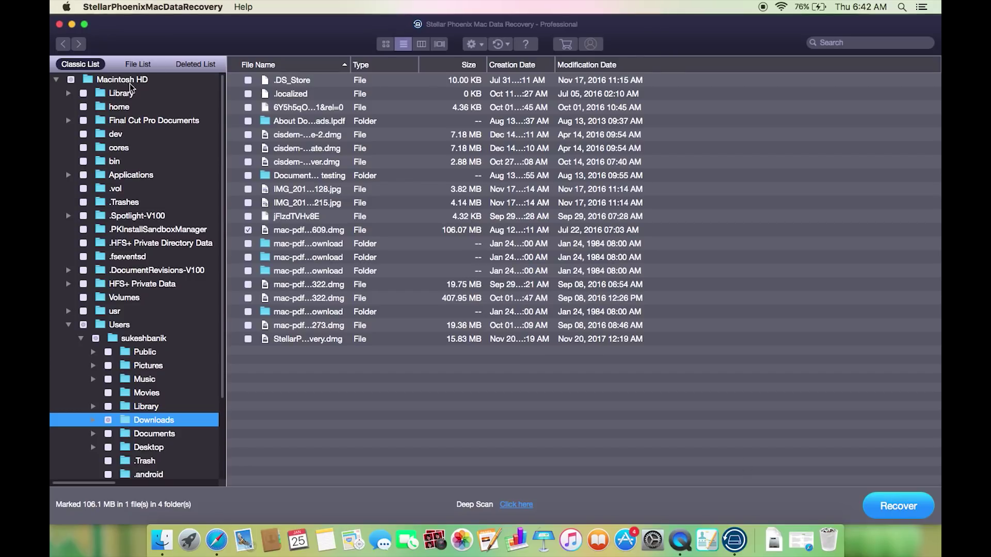
{"action": "left_click", "coordinate": [139, 66]}
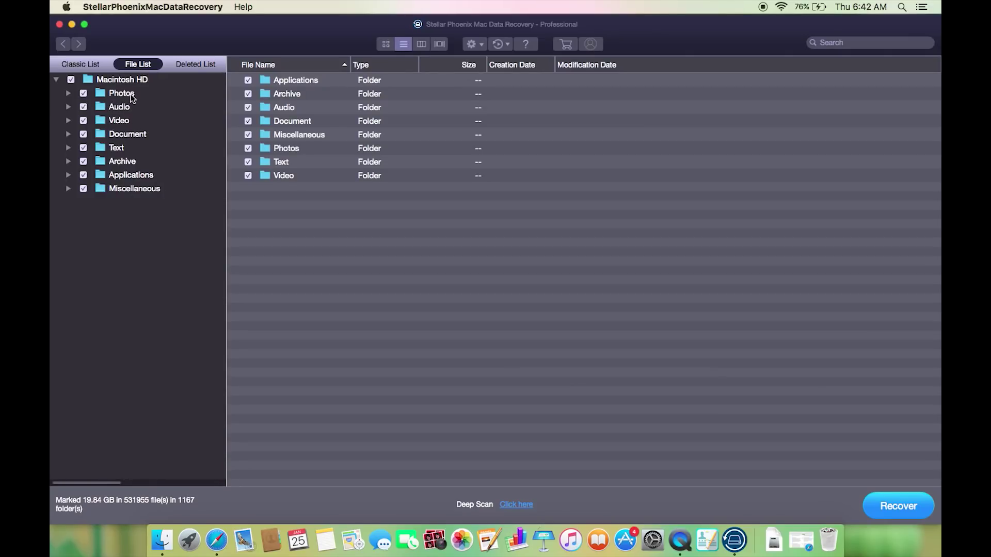
In File List, browse the Photos category's JPEG folder and the recovered PSD files.
{"action": "left_click", "coordinate": [117, 92]}
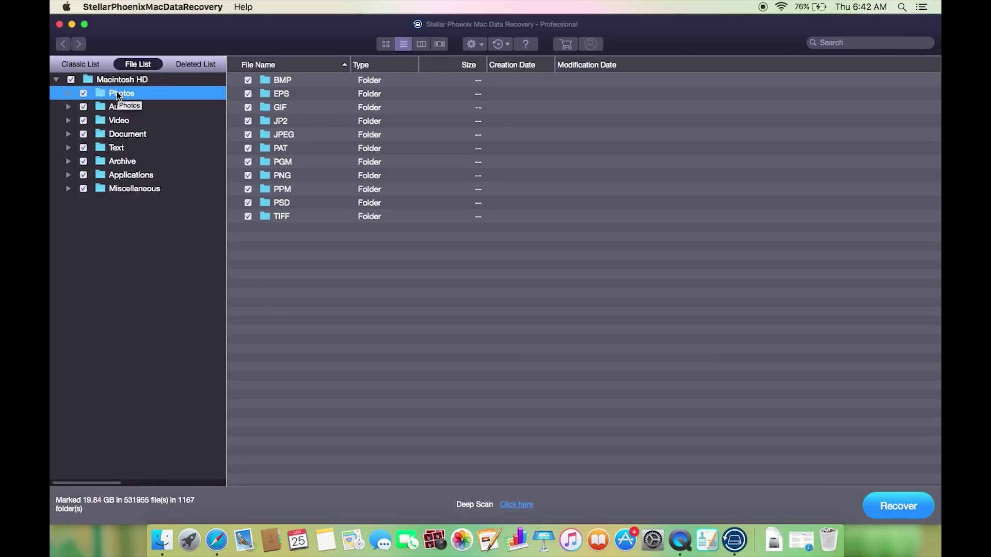
{"action": "left_click", "coordinate": [286, 134]}
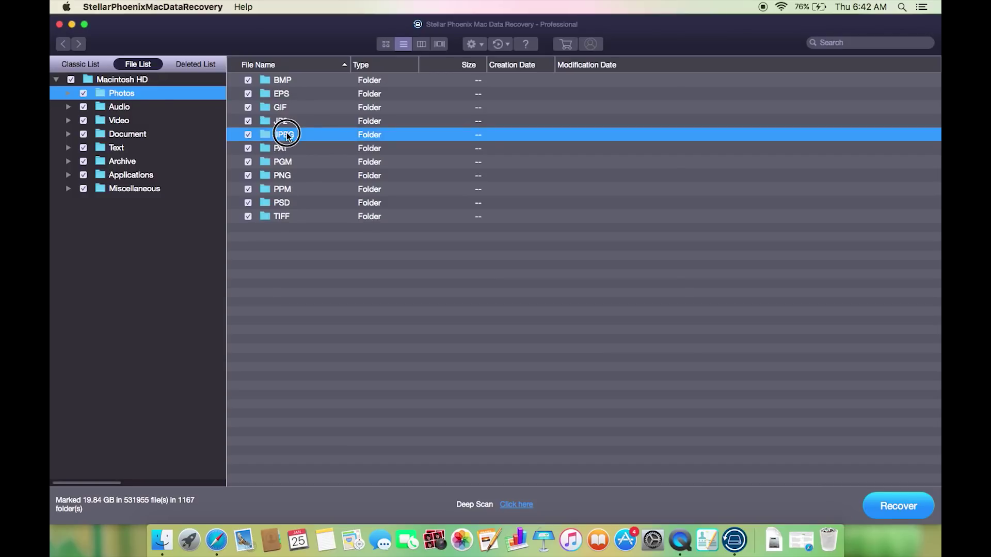
{"action": "double_click", "coordinate": [286, 134]}
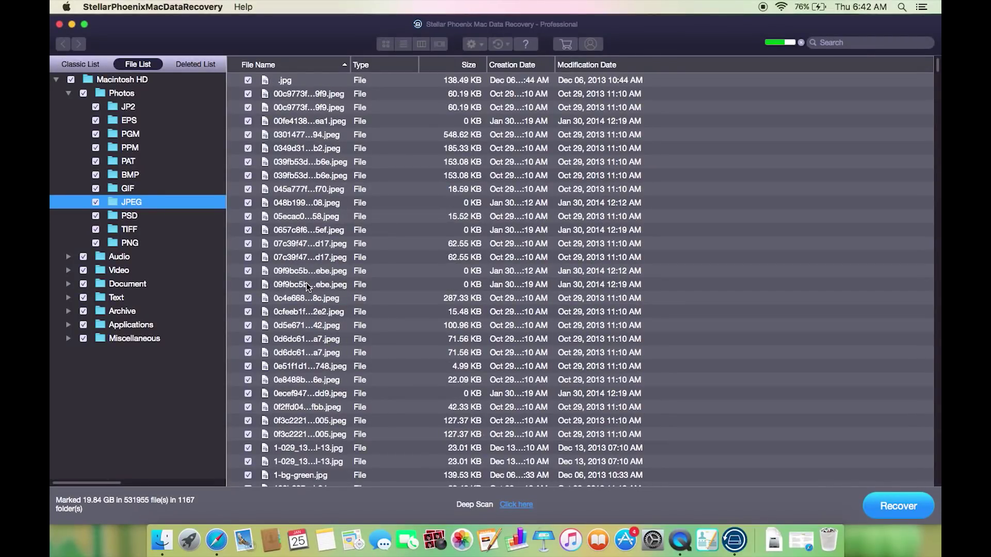
{"action": "left_click", "coordinate": [126, 215]}
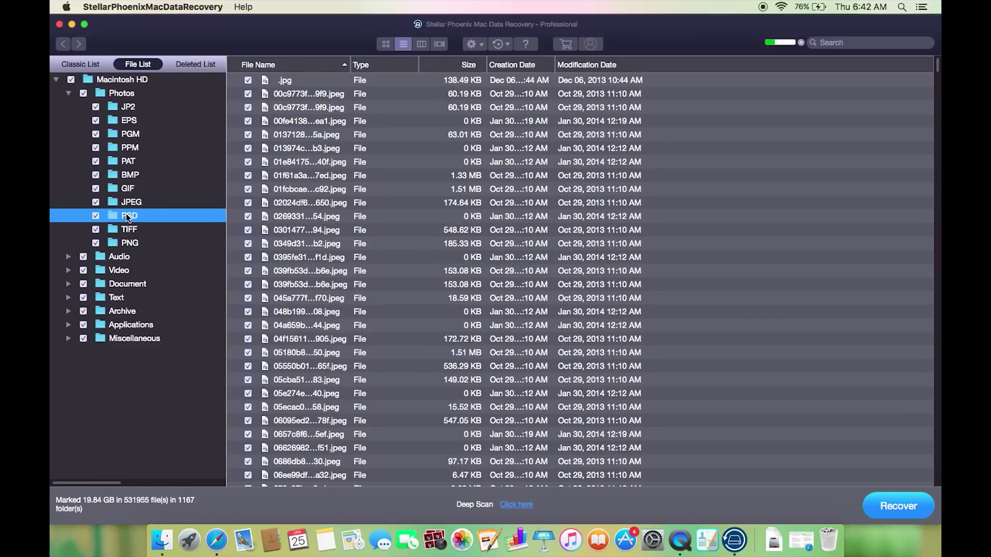
{"action": "left_click", "coordinate": [198, 66]}
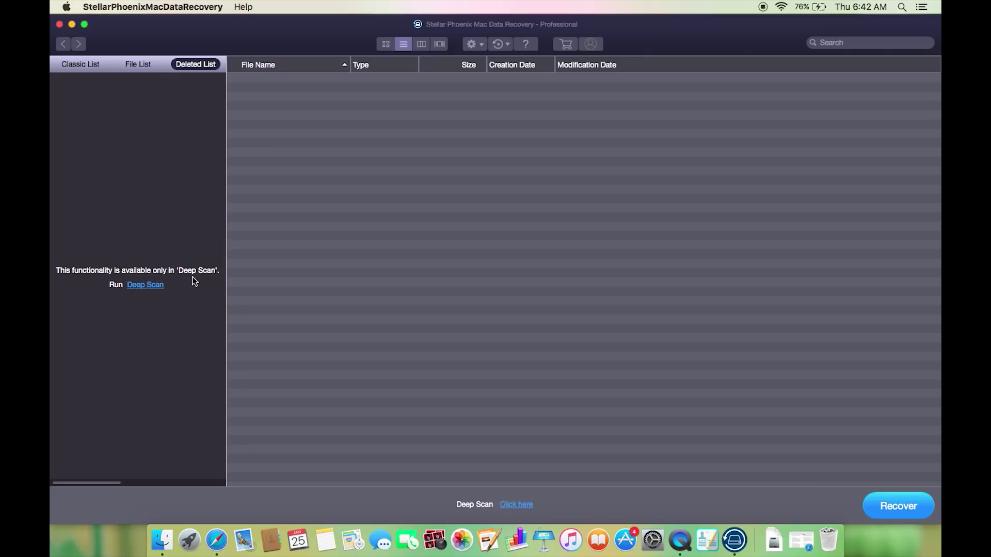
Request a Deep Scan from the Deleted List, then go back to start a new scan.
{"action": "left_click", "coordinate": [510, 506]}
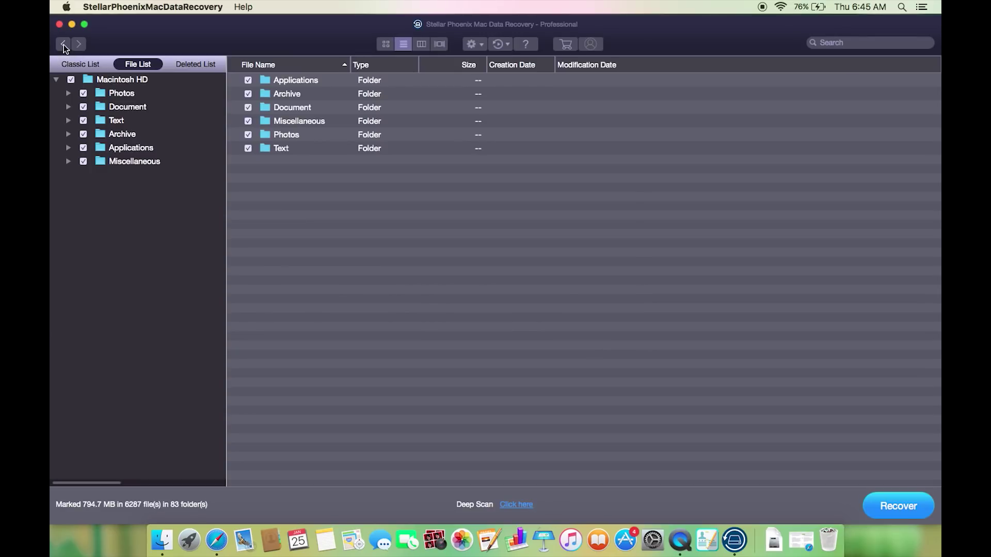
{"action": "left_click", "coordinate": [64, 47]}
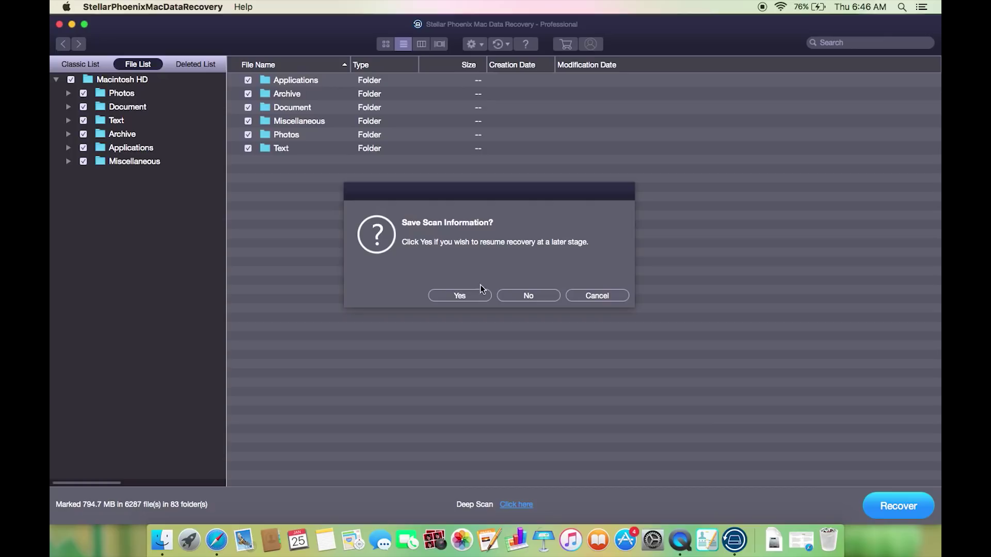
Save the scan information, switch on Deep Scan, and start scanning Macintosh HD.
{"action": "left_click", "coordinate": [459, 296]}
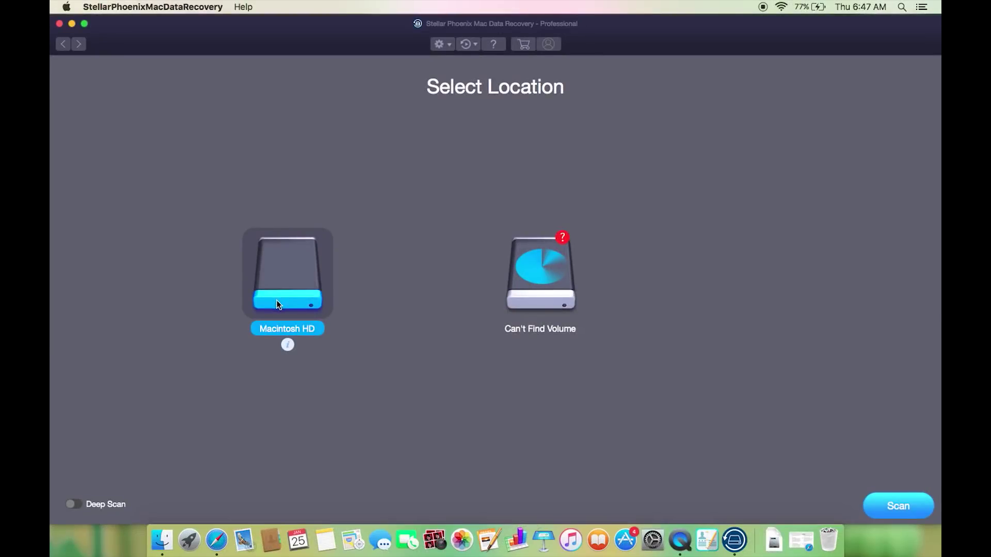
{"action": "left_click", "coordinate": [80, 505]}
{"action": "left_click", "coordinate": [899, 506]}
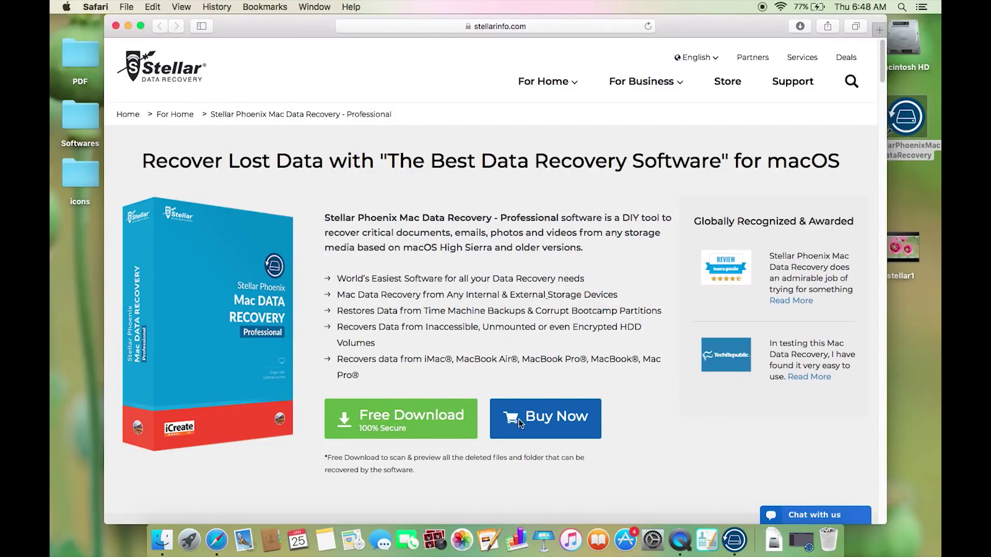
Open the Buy Now page and review the $99, $129 and $199 edition feature comparison.
{"action": "left_click", "coordinate": [542, 421]}
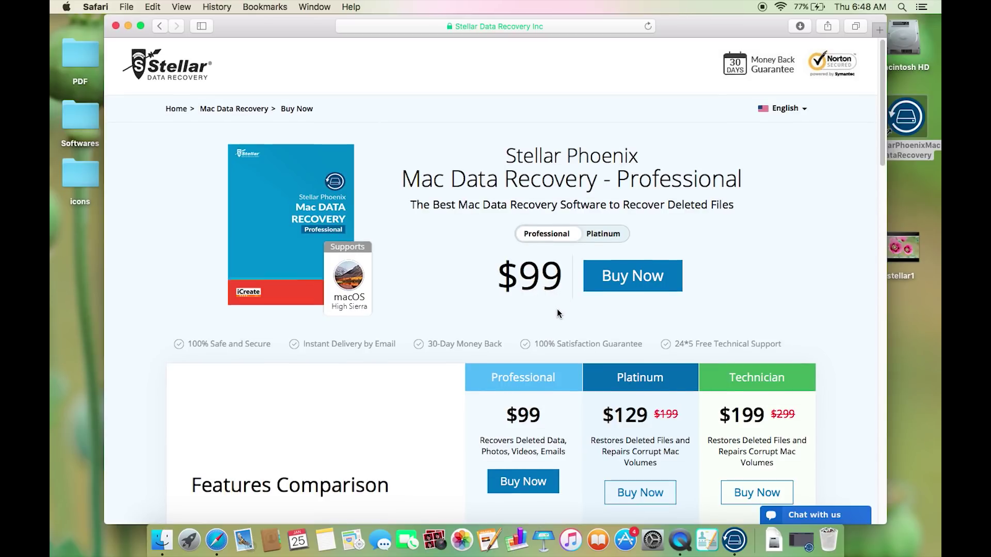
{"action": "scroll", "coordinate": [556, 309], "scroll_direction": "down", "scroll_amount": 10}
{"action": "scroll", "coordinate": [557, 306], "scroll_direction": "down", "scroll_amount": 15}
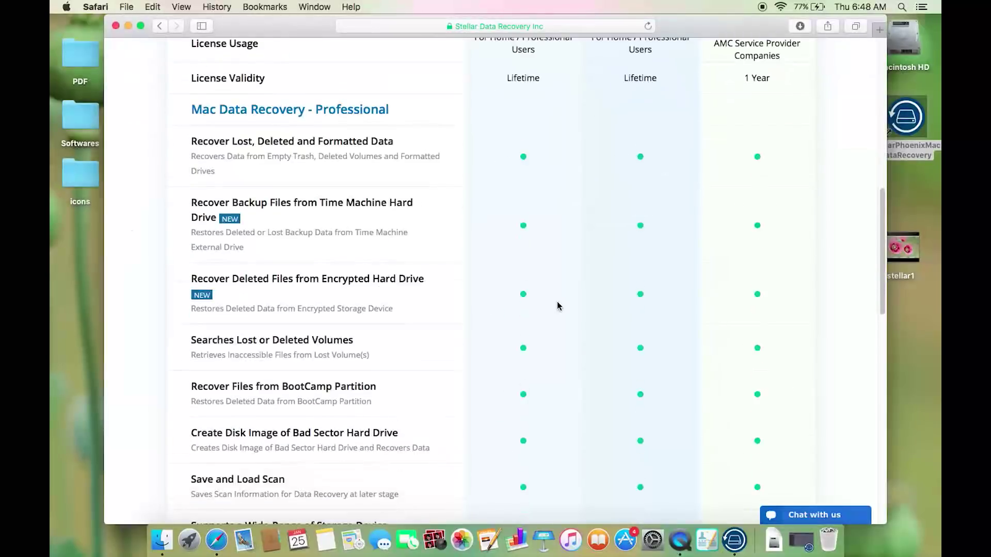
{"action": "scroll", "coordinate": [556, 306], "scroll_direction": "up", "scroll_amount": 20}
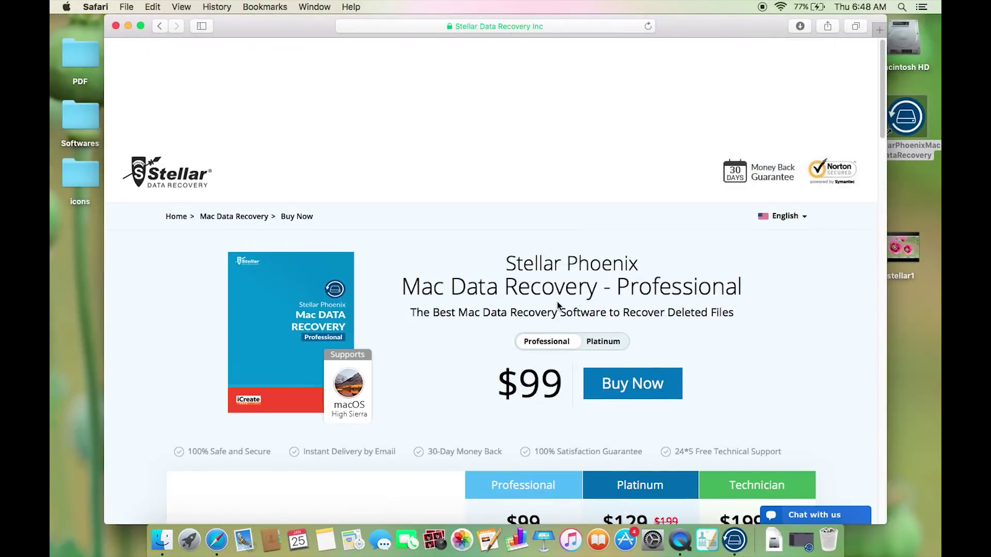